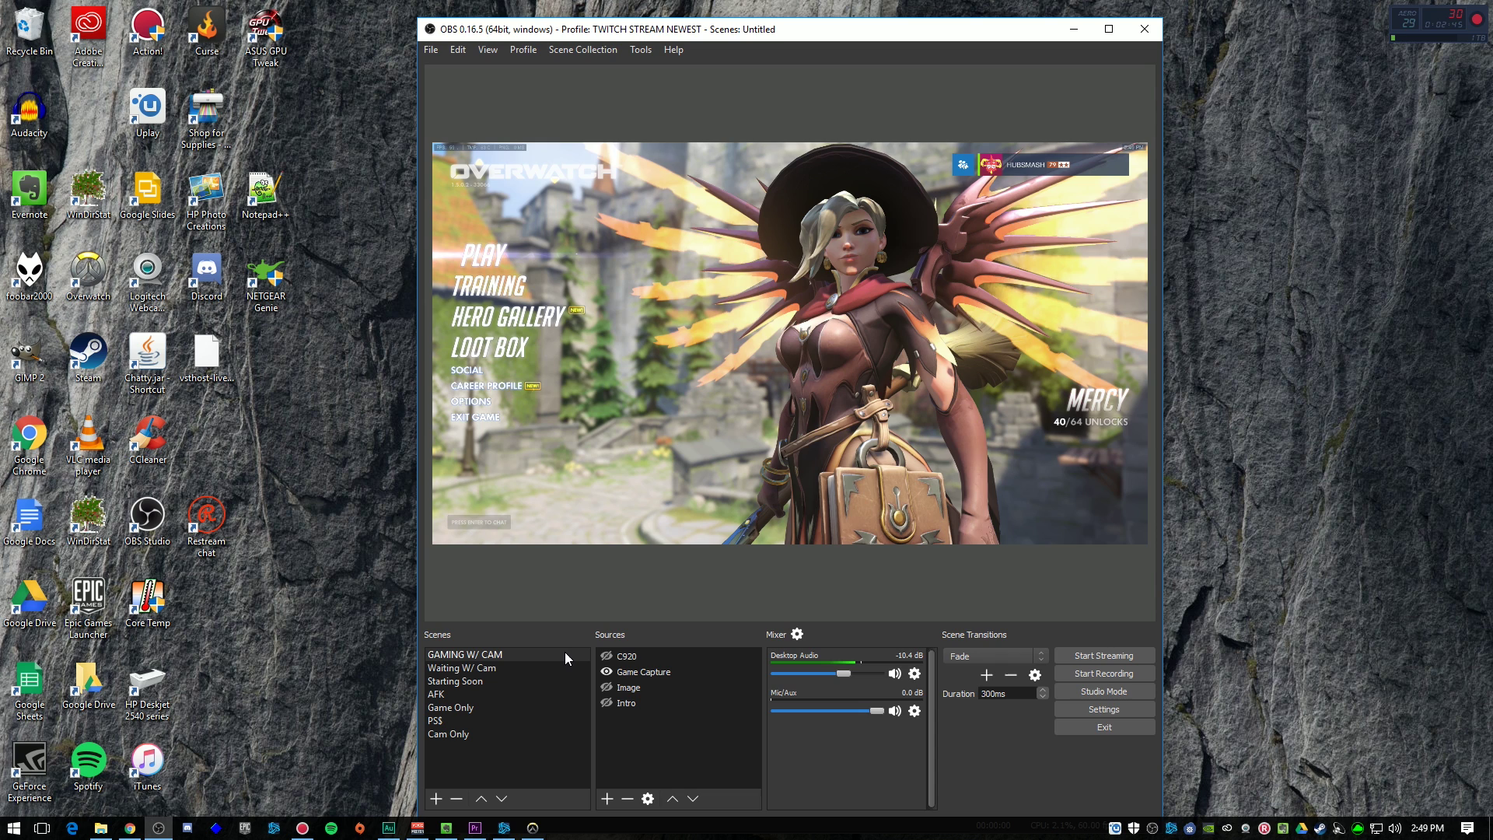
Step: Toggle the C920 webcam and Game Capture sources' visibility, leaving Game Capture shown and the webcam hidden
{"action": "left_click", "coordinate": [607, 655]}
{"action": "left_click", "coordinate": [607, 655]}
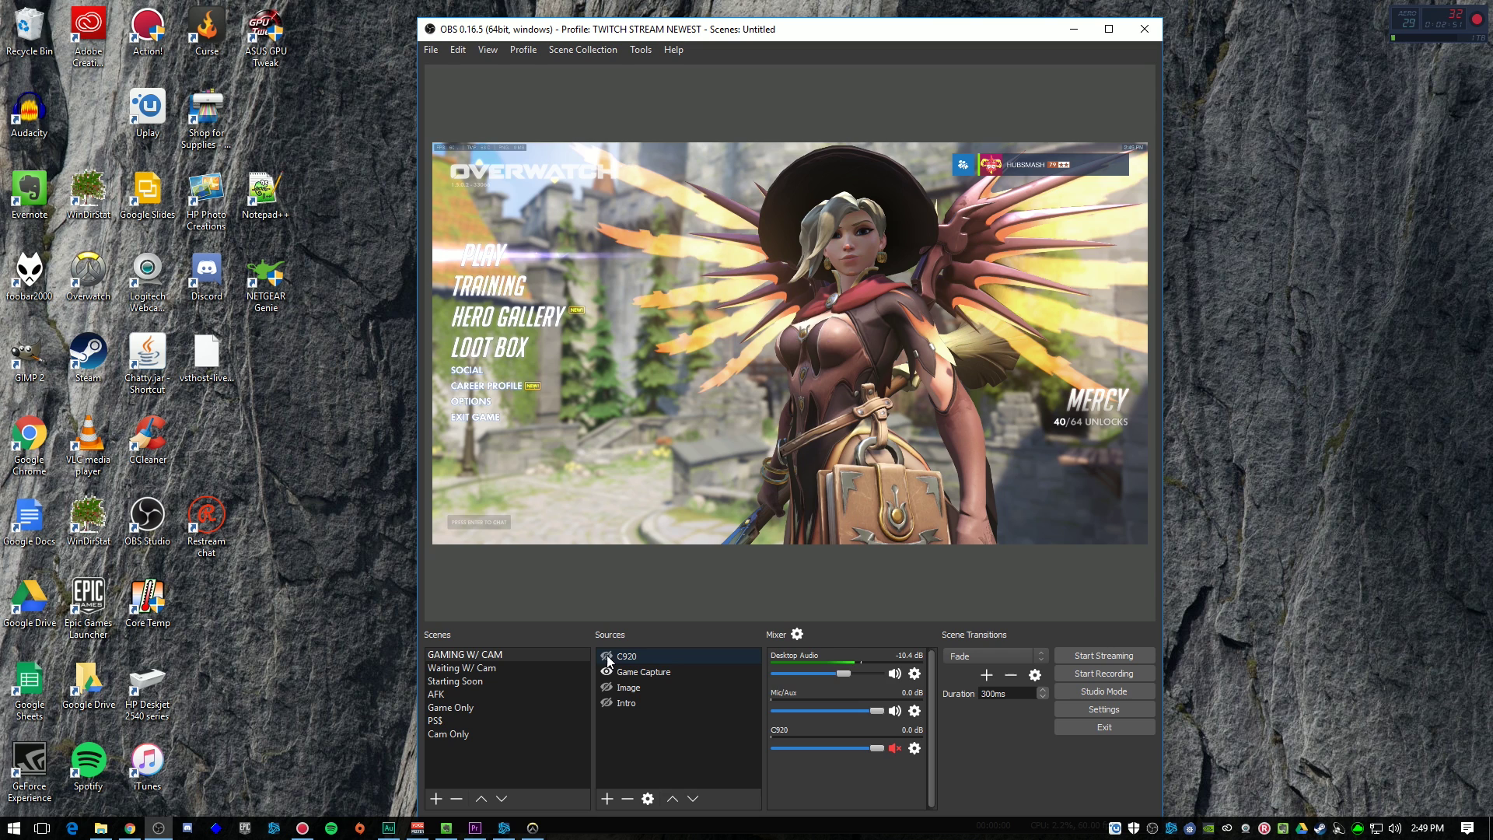
{"action": "left_click", "coordinate": [605, 670]}
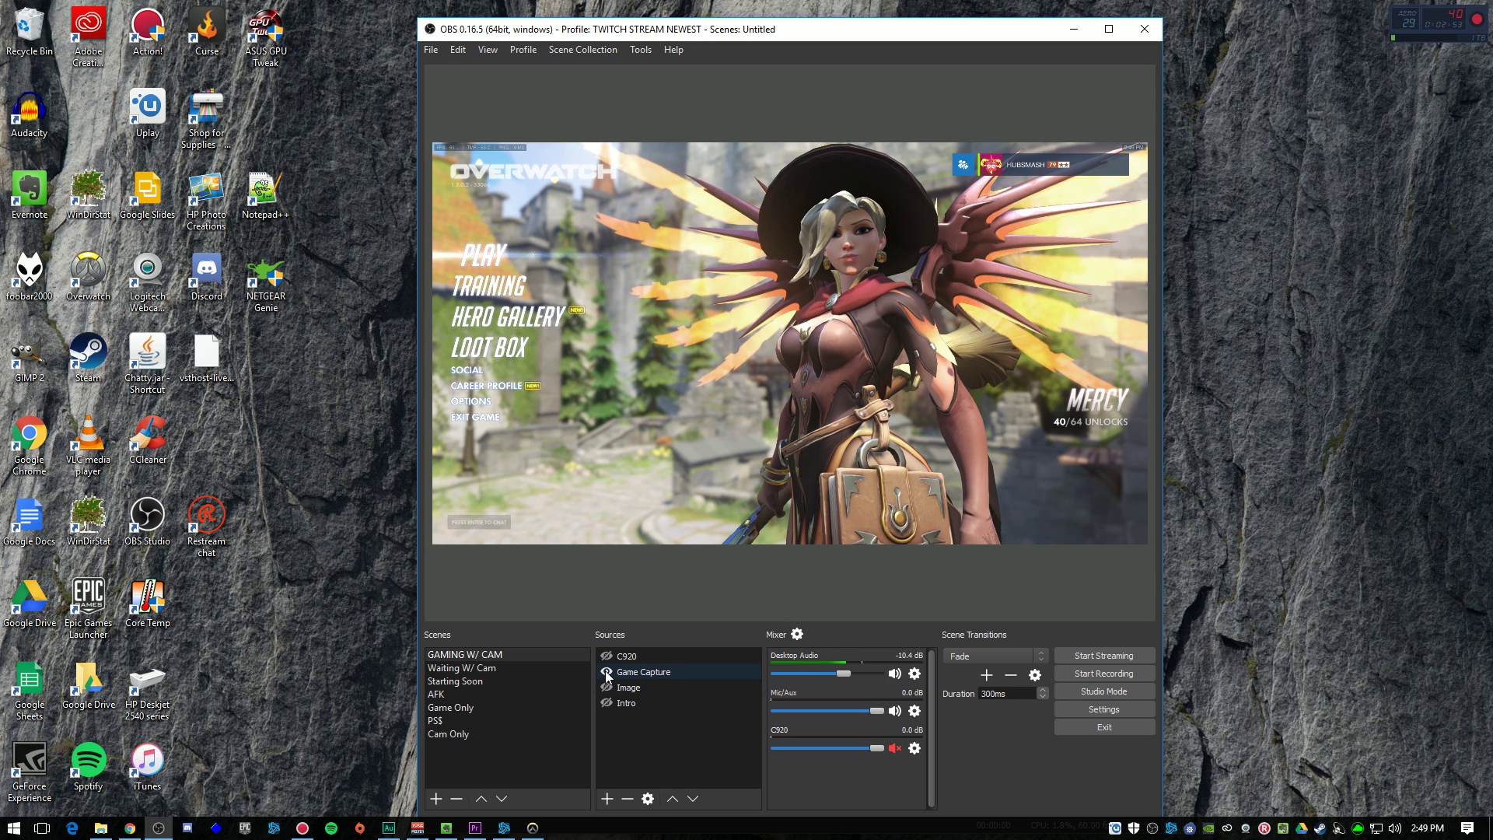
{"action": "left_click", "coordinate": [605, 670]}
{"action": "left_click", "coordinate": [605, 671]}
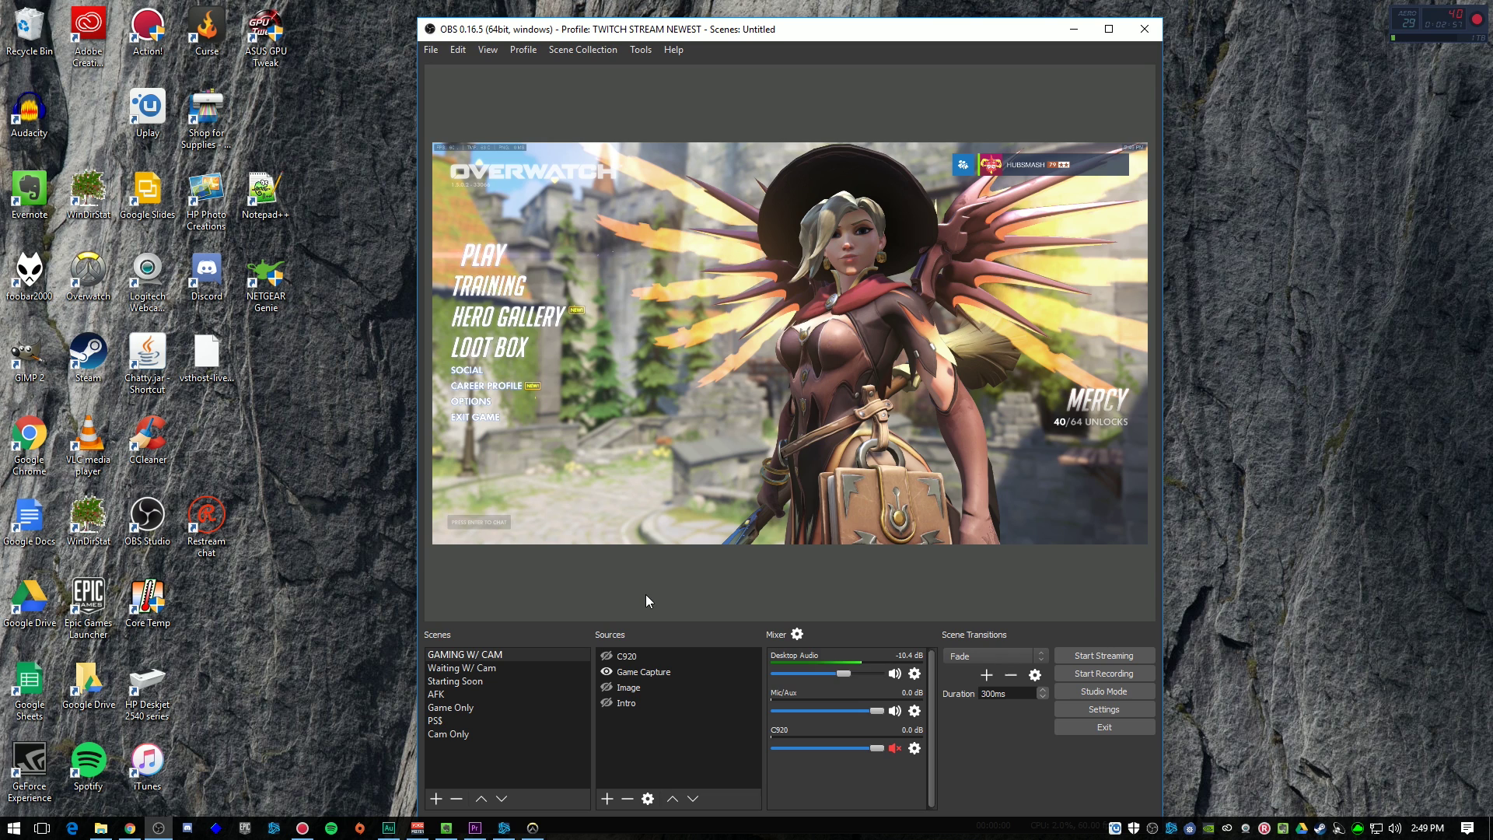
Step: Look through the add-source and add-scene options without adding anything
{"action": "left_click", "coordinate": [608, 798]}
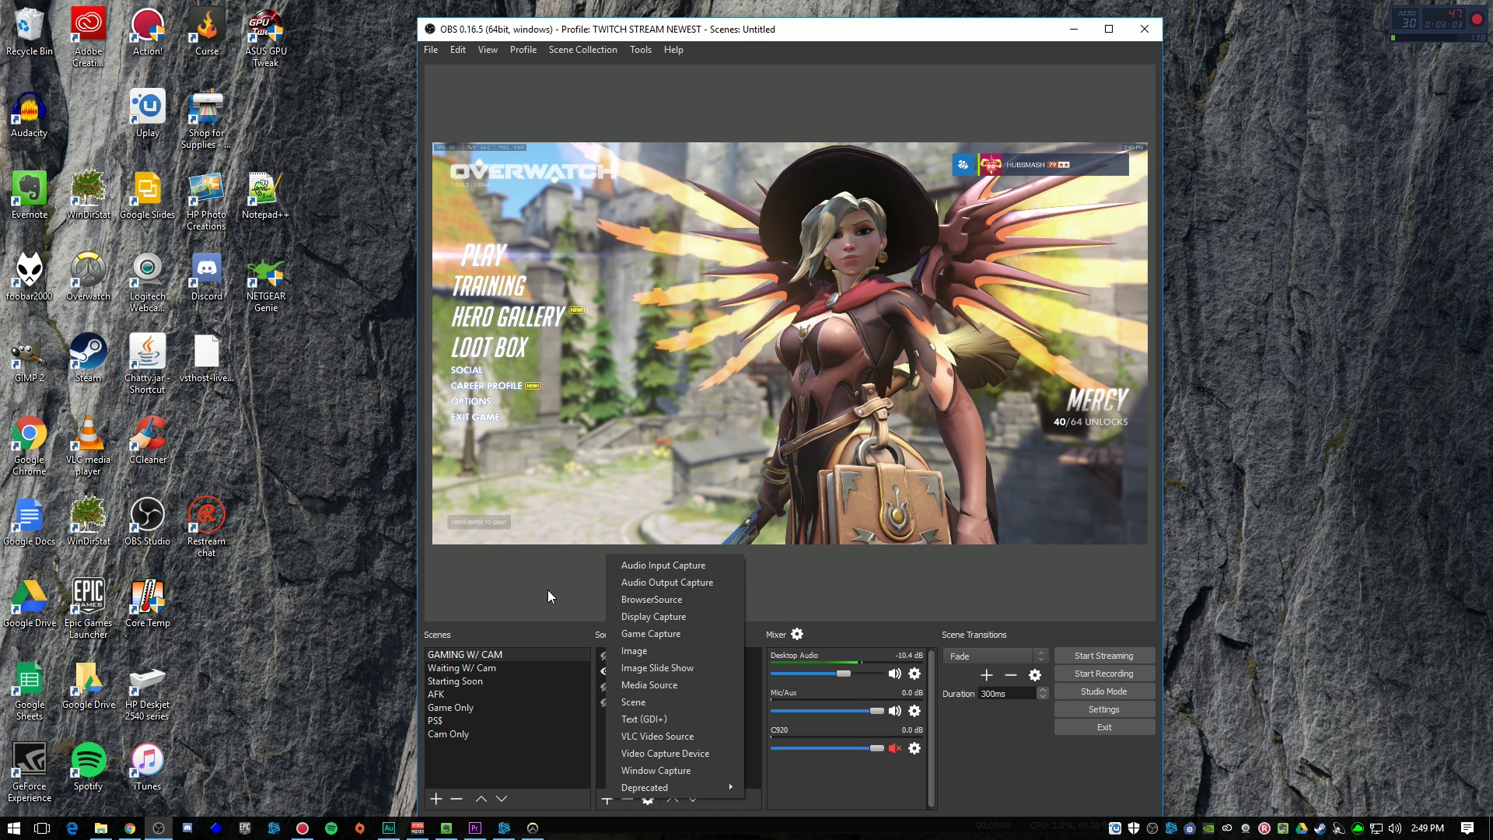
{"action": "left_click", "coordinate": [547, 625]}
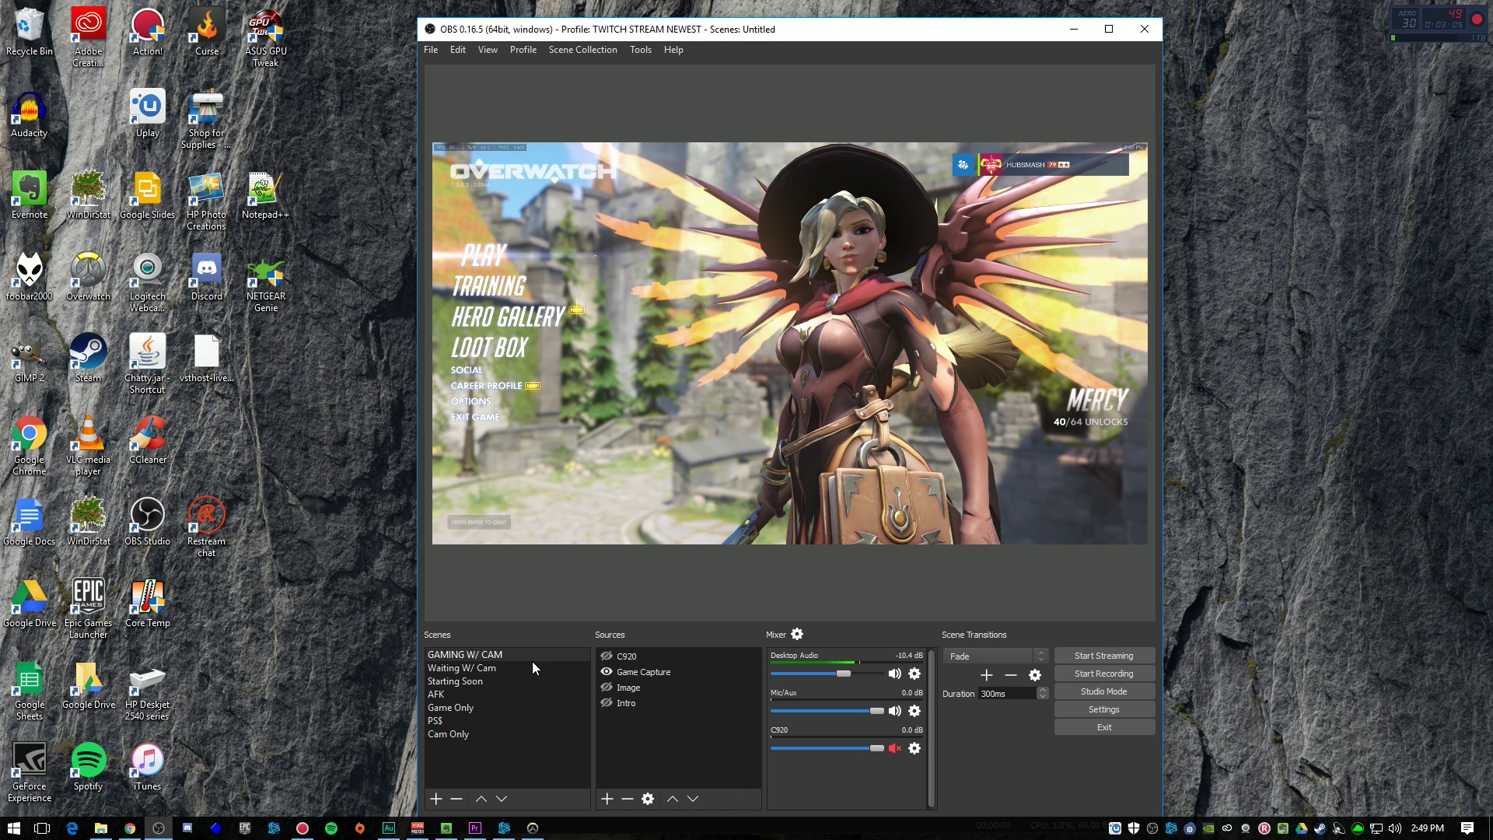
{"action": "left_click", "coordinate": [436, 799]}
{"action": "left_click", "coordinate": [815, 464]}
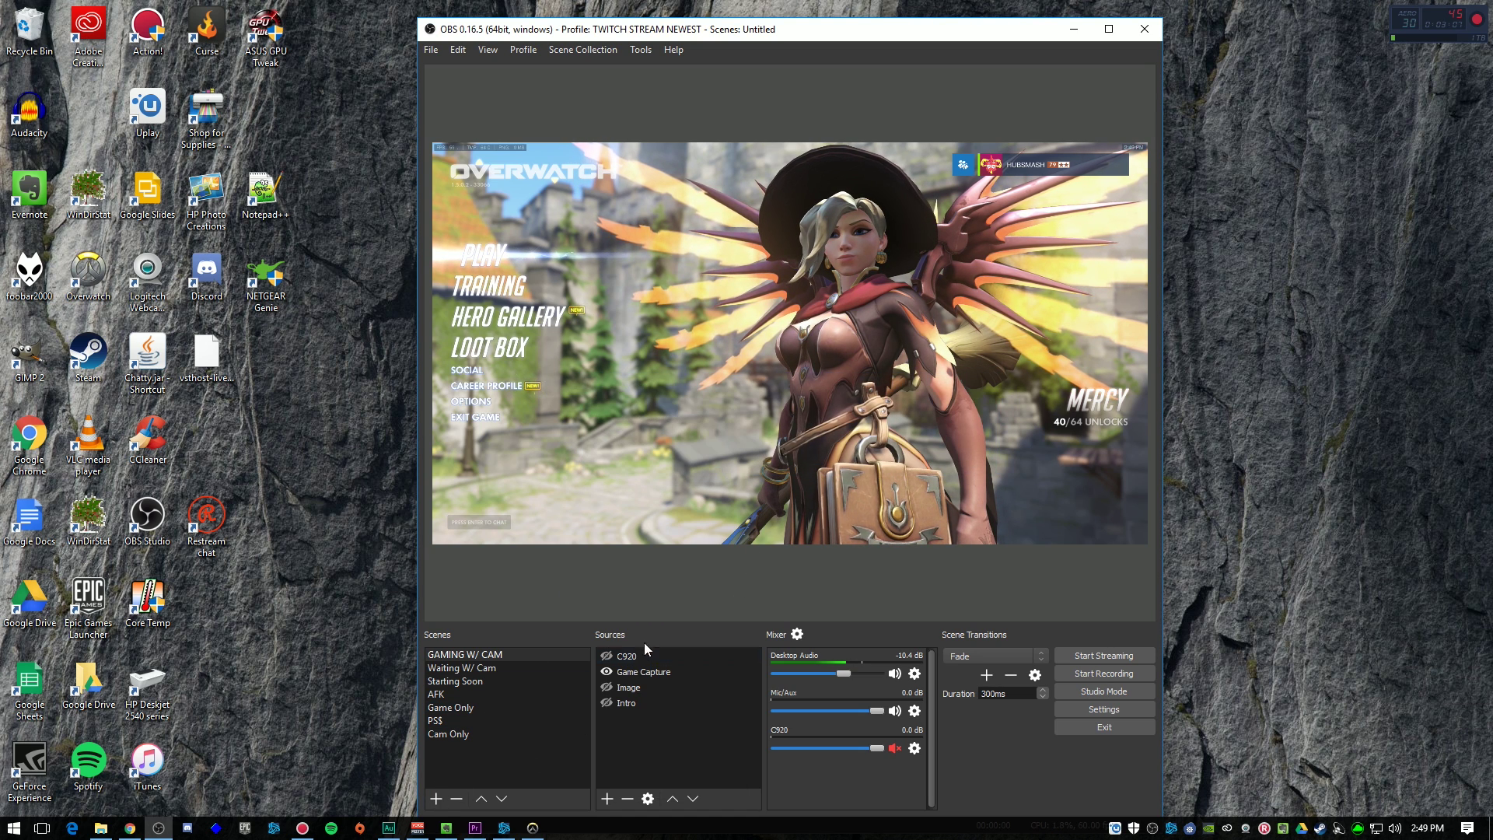
Step: Check the Game Capture properties: Overwatch window in specific-window mode, closed unchanged
{"action": "right_click", "coordinate": [630, 670]}
{"action": "left_click", "coordinate": [663, 660]}
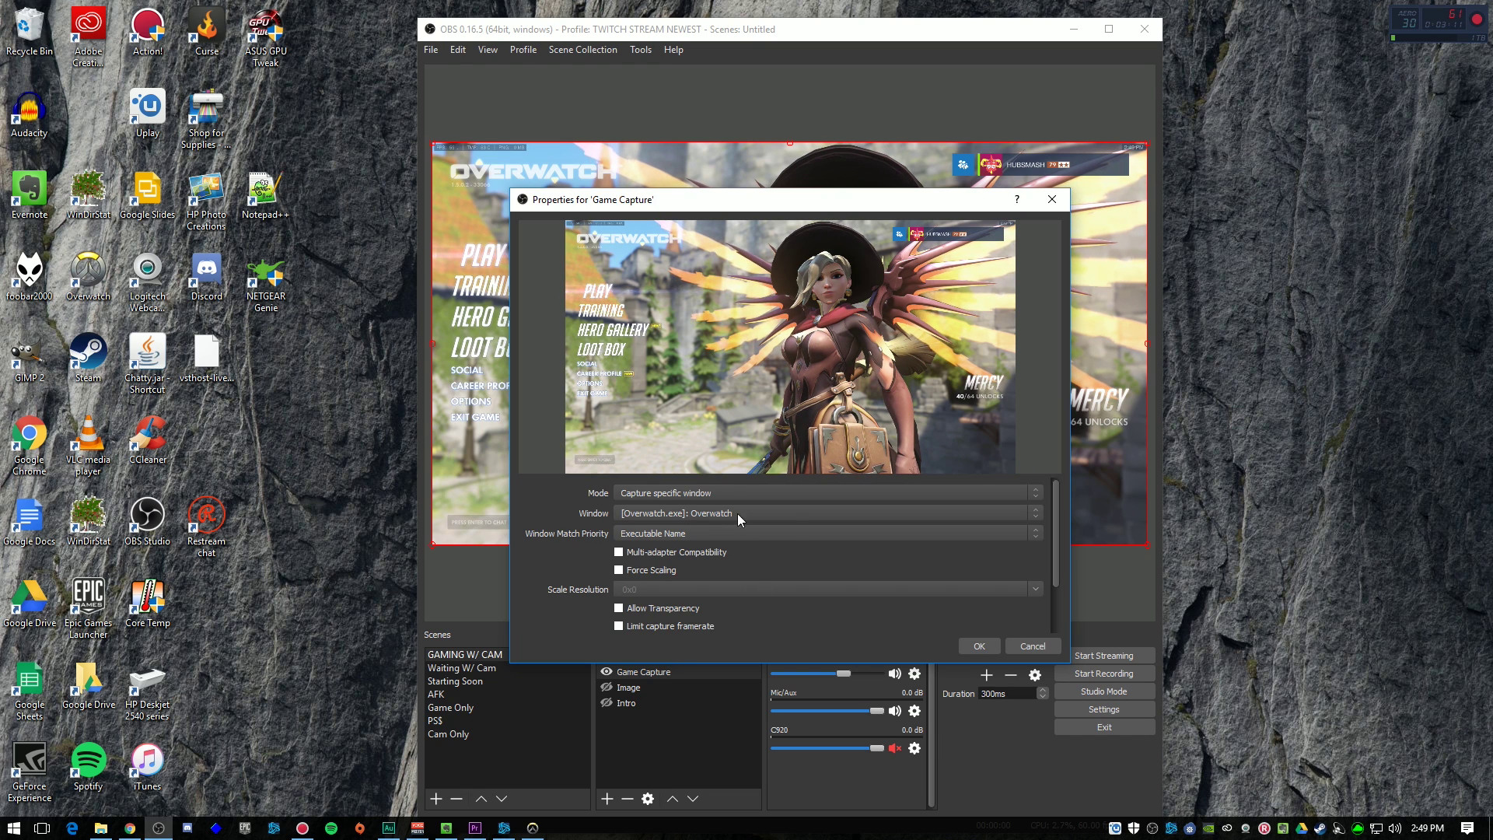
{"action": "left_click", "coordinate": [710, 515]}
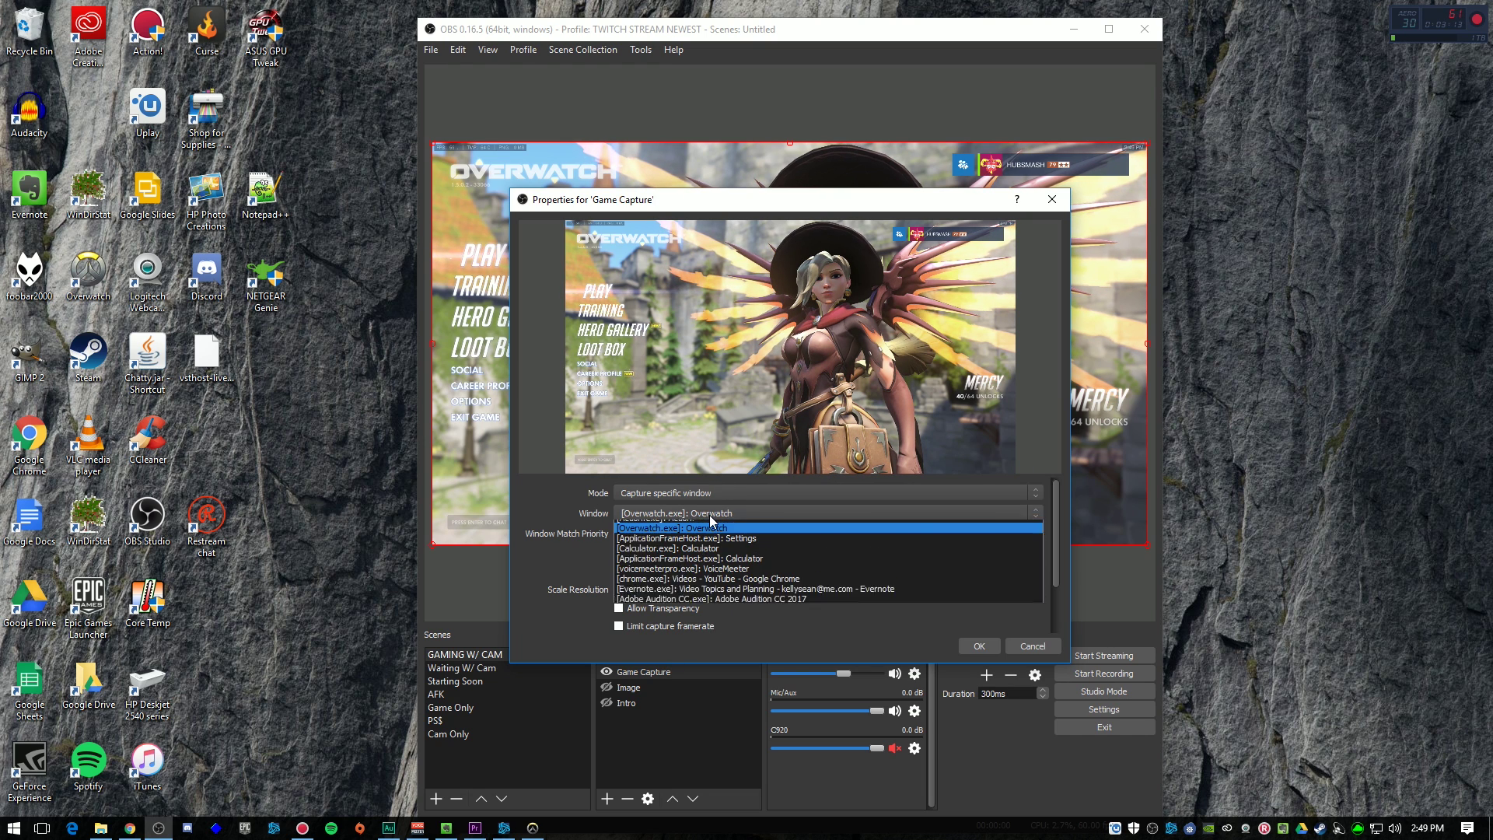
{"action": "left_click", "coordinate": [710, 514]}
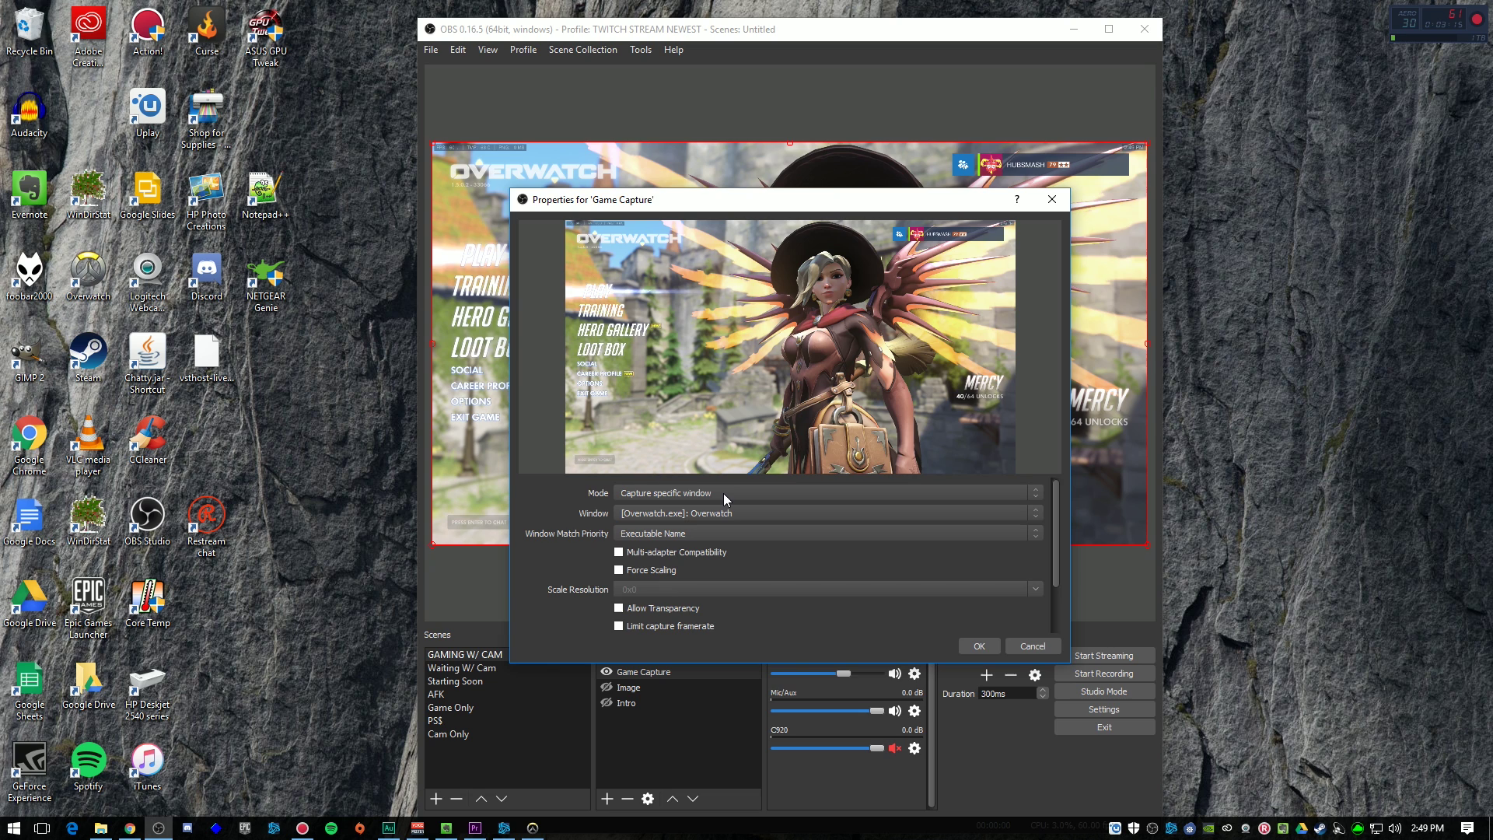
{"action": "left_click", "coordinate": [724, 493]}
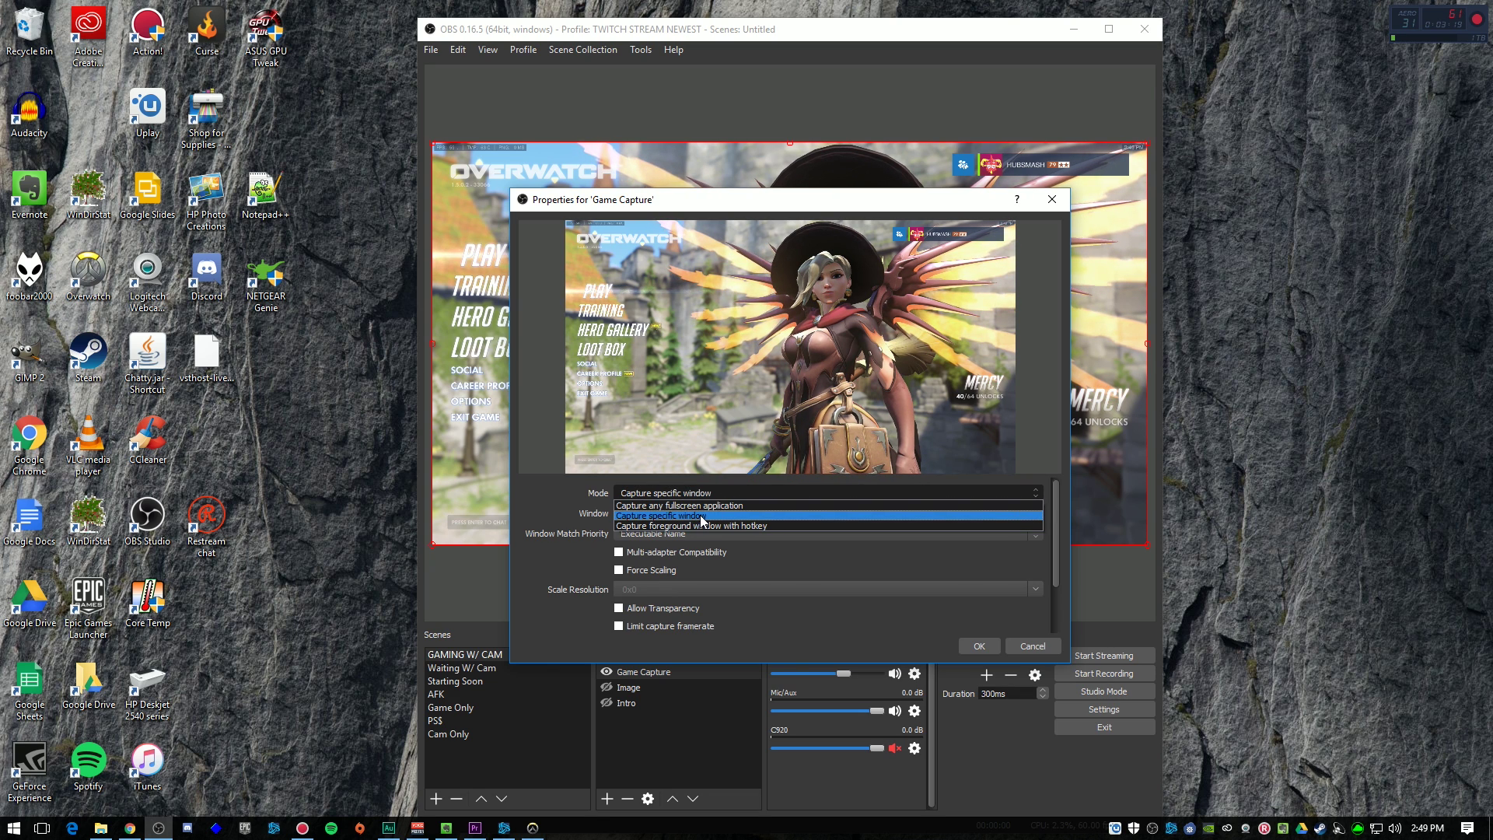
{"action": "left_click", "coordinate": [701, 515]}
{"action": "left_click", "coordinate": [1041, 647]}
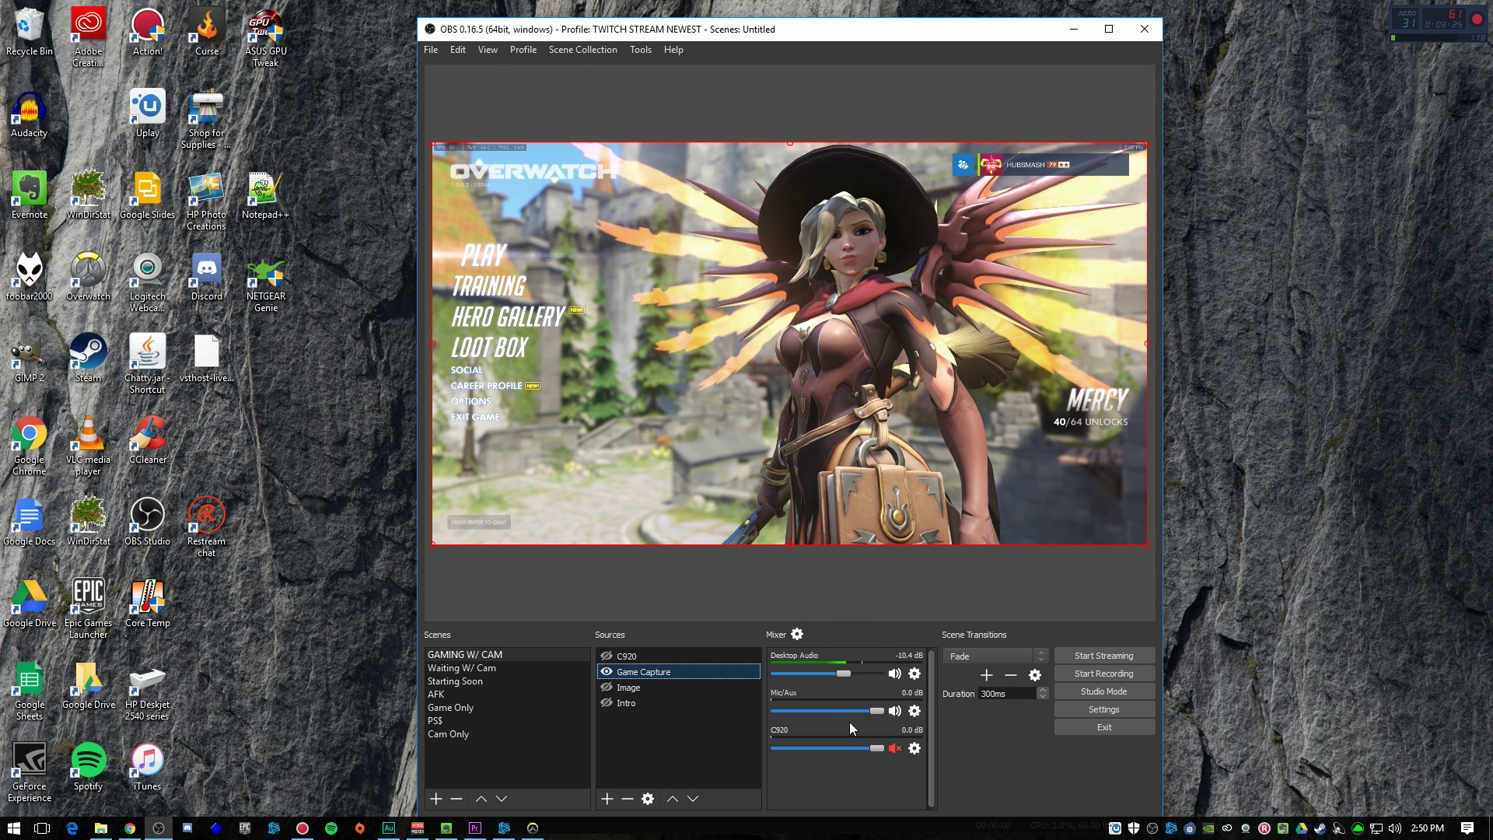
Step: Mute and unmute the Mic/Aux, then open Settings on the General page
{"action": "left_click", "coordinate": [895, 711]}
{"action": "left_click", "coordinate": [894, 710]}
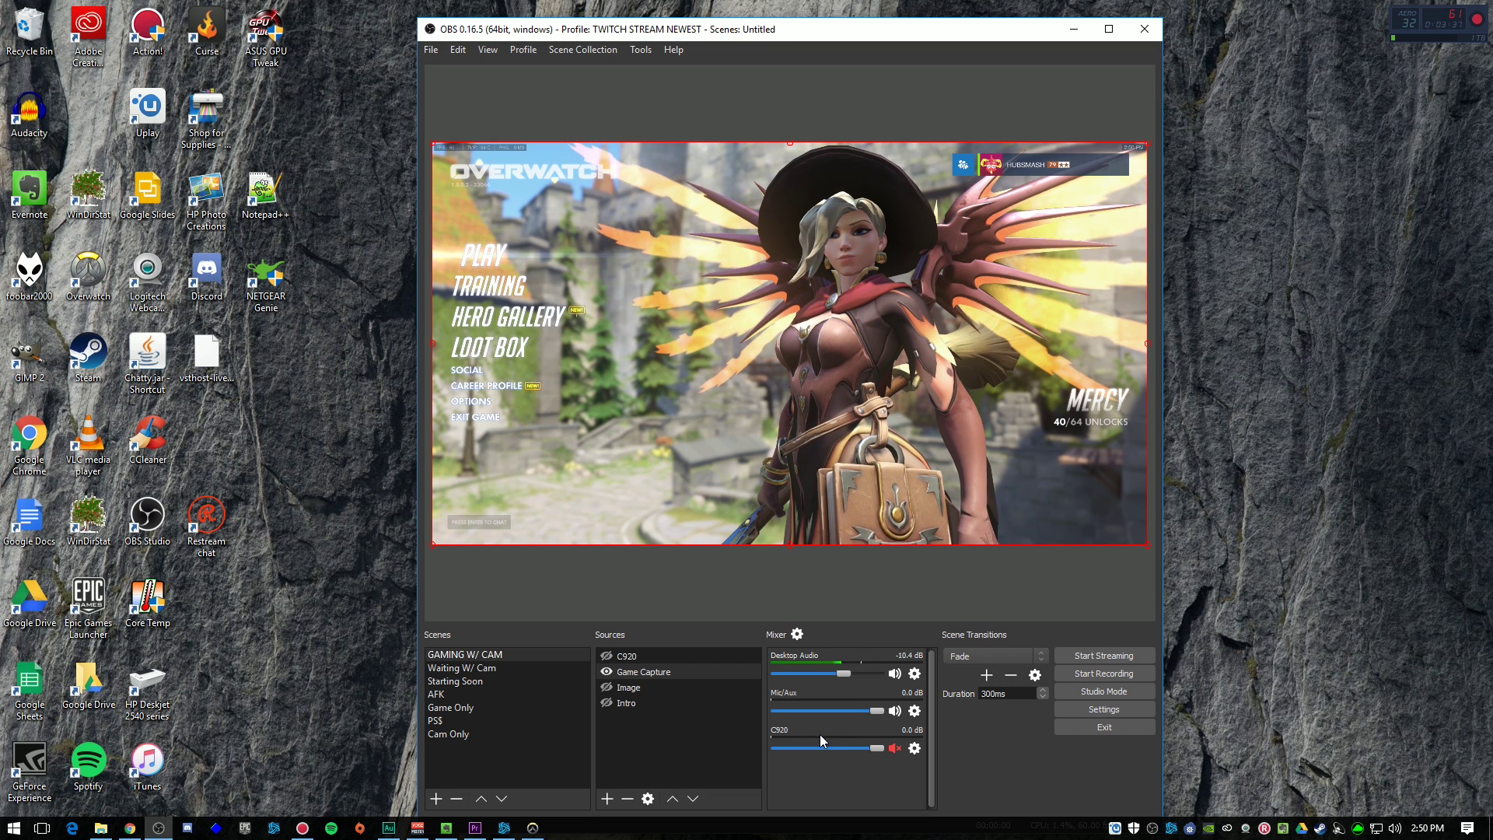
{"action": "left_click", "coordinate": [1082, 708]}
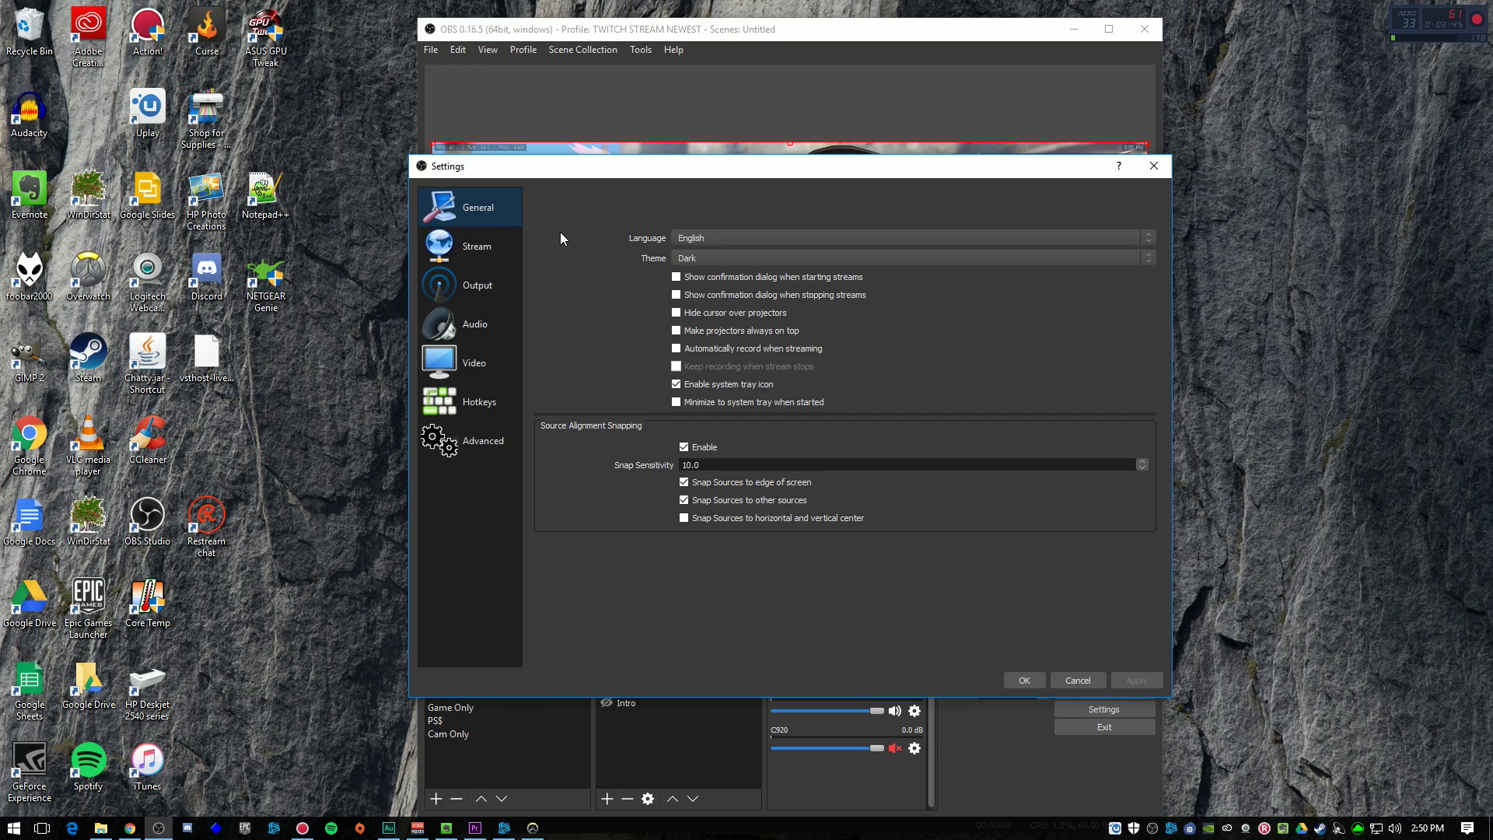
Step: Show the Output Recording tab: S:/Footage/OBS path, mp4, NVENC H.264, 75000 bitrate
{"action": "left_click", "coordinate": [456, 241]}
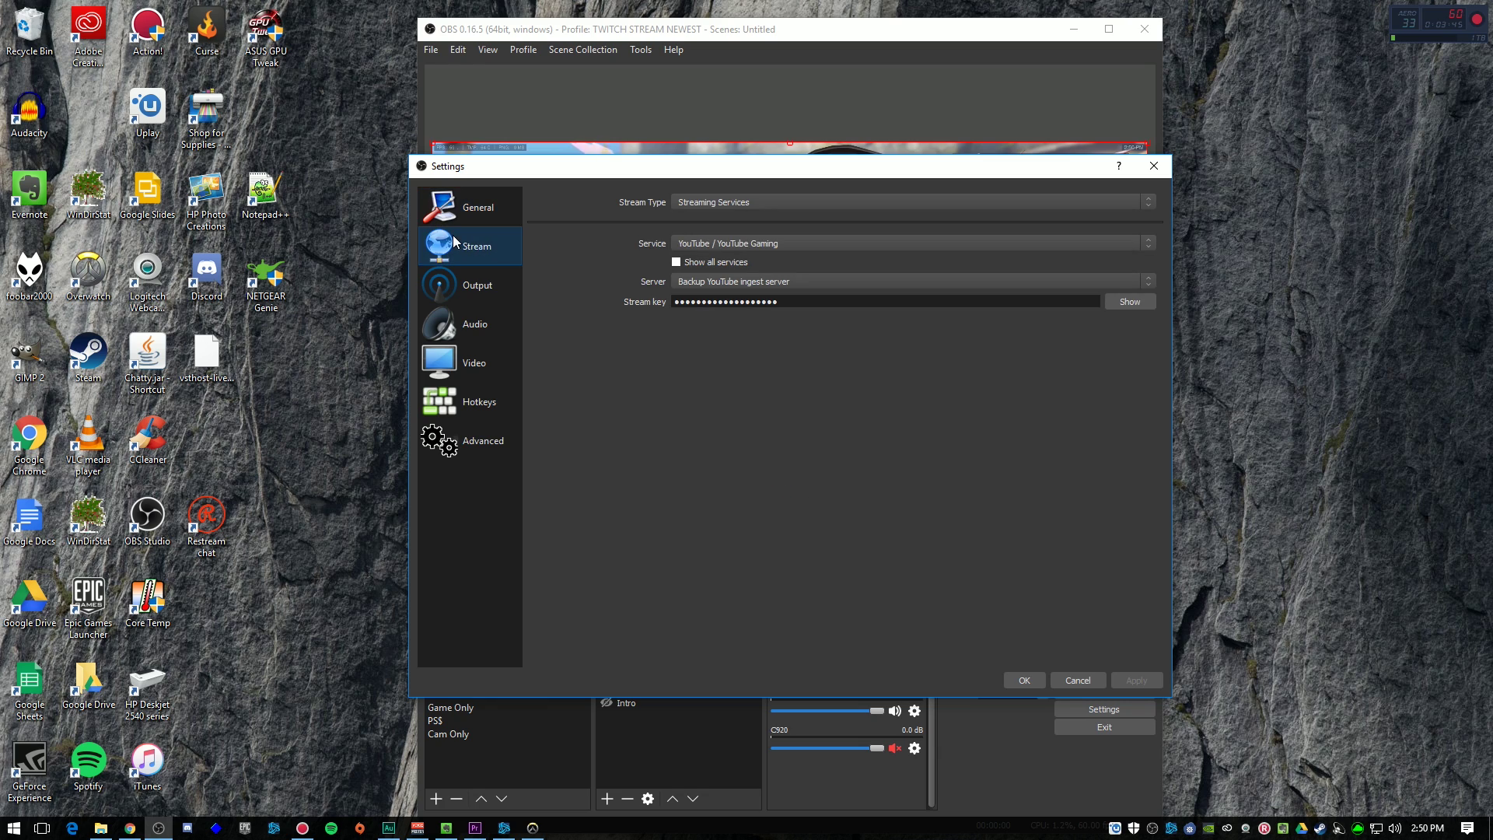
{"action": "left_click", "coordinate": [471, 287]}
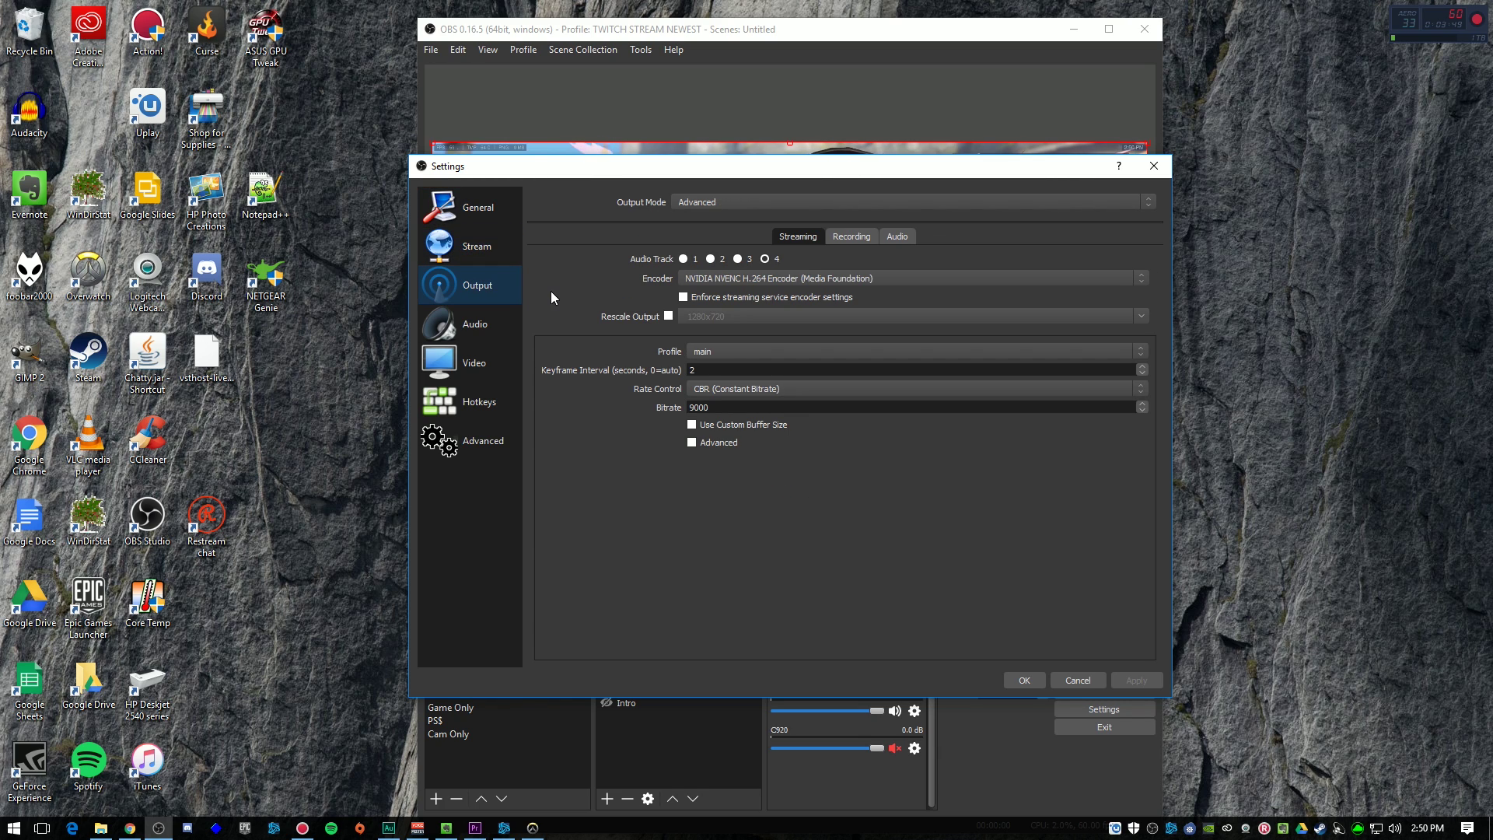
{"action": "left_click", "coordinate": [848, 238]}
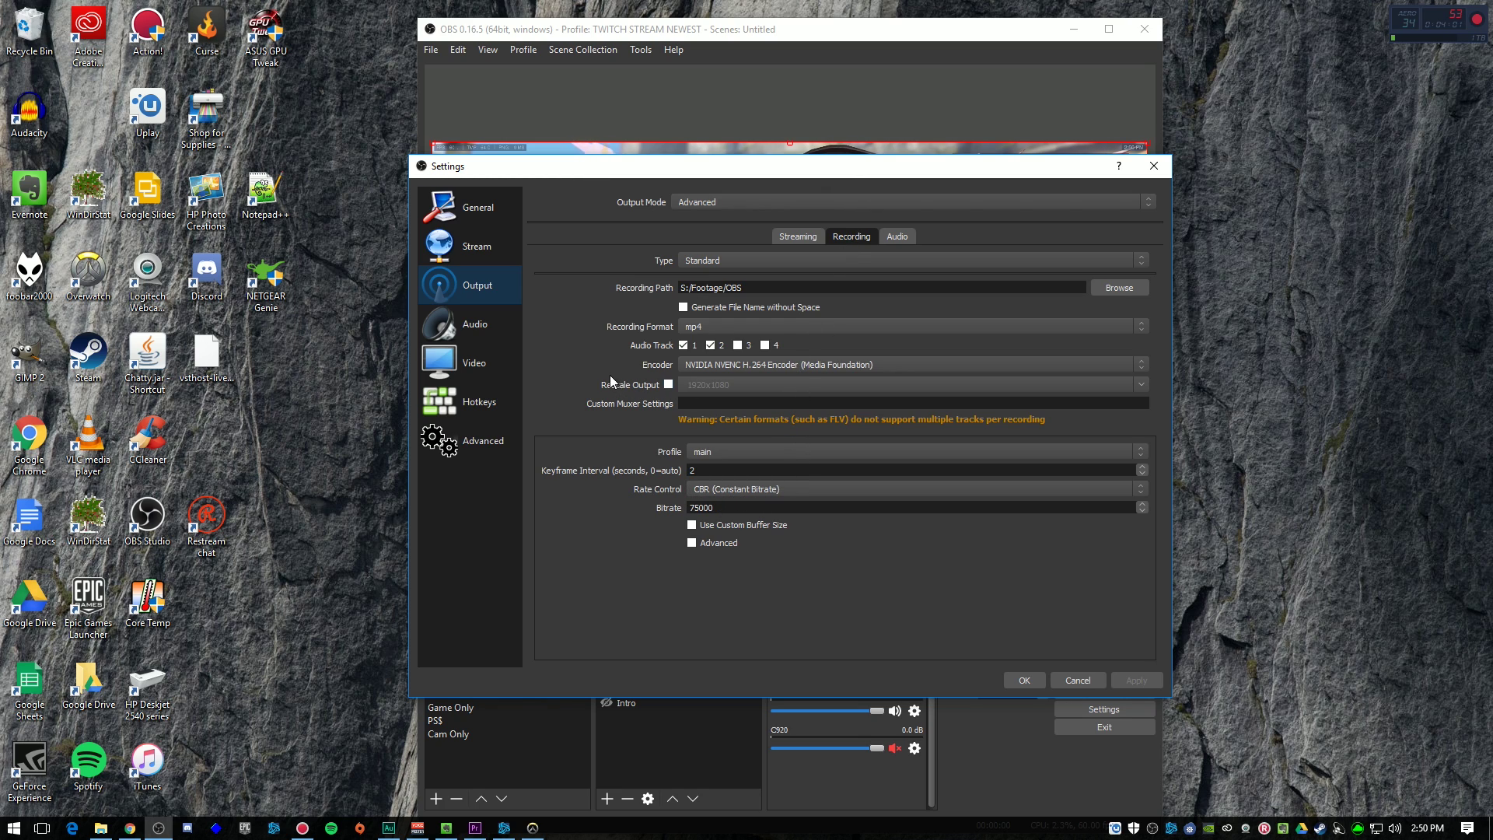
{"action": "left_click", "coordinate": [755, 364]}
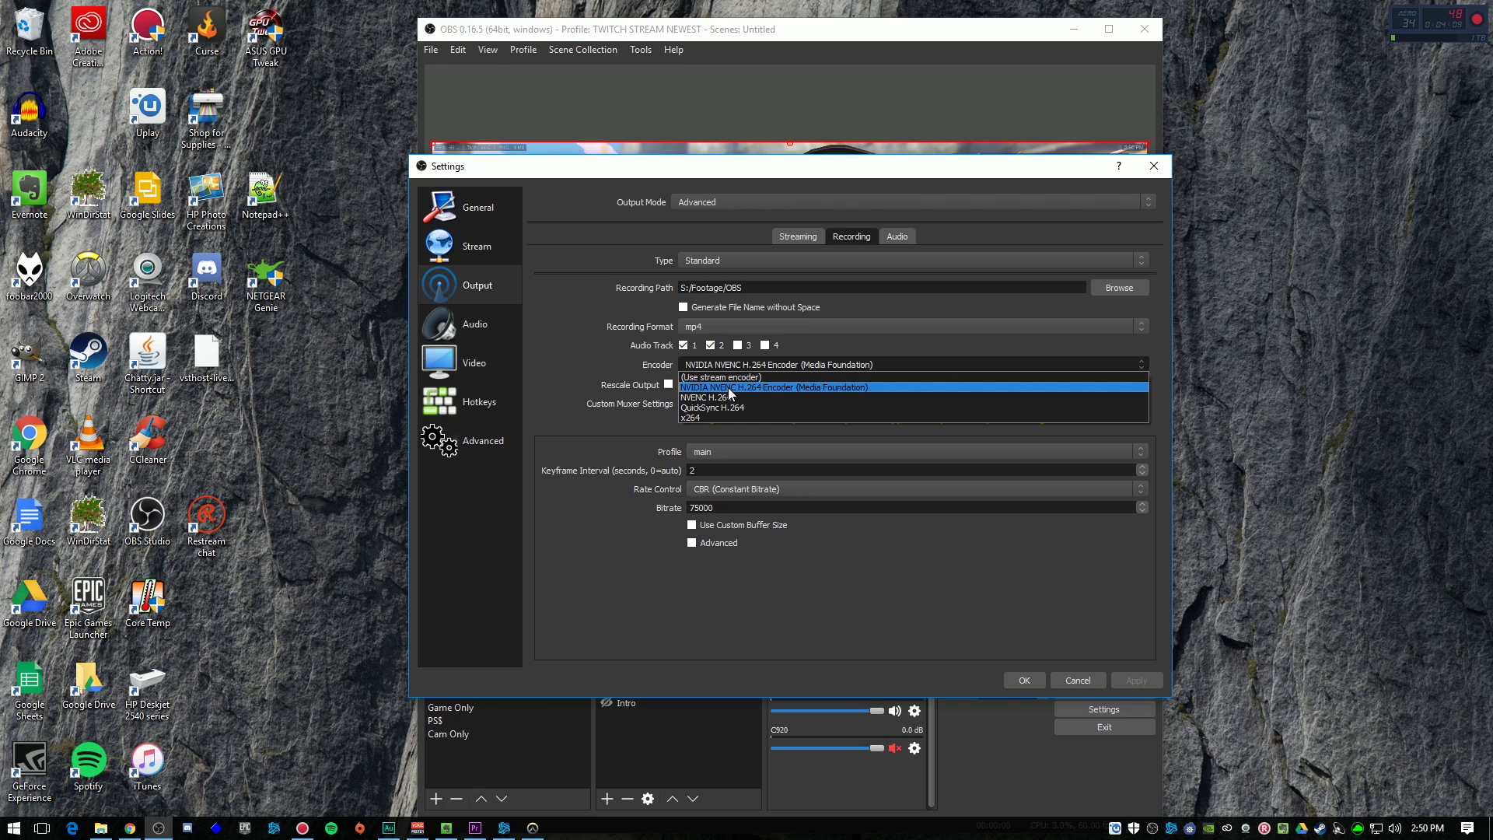
{"action": "left_click", "coordinate": [731, 387]}
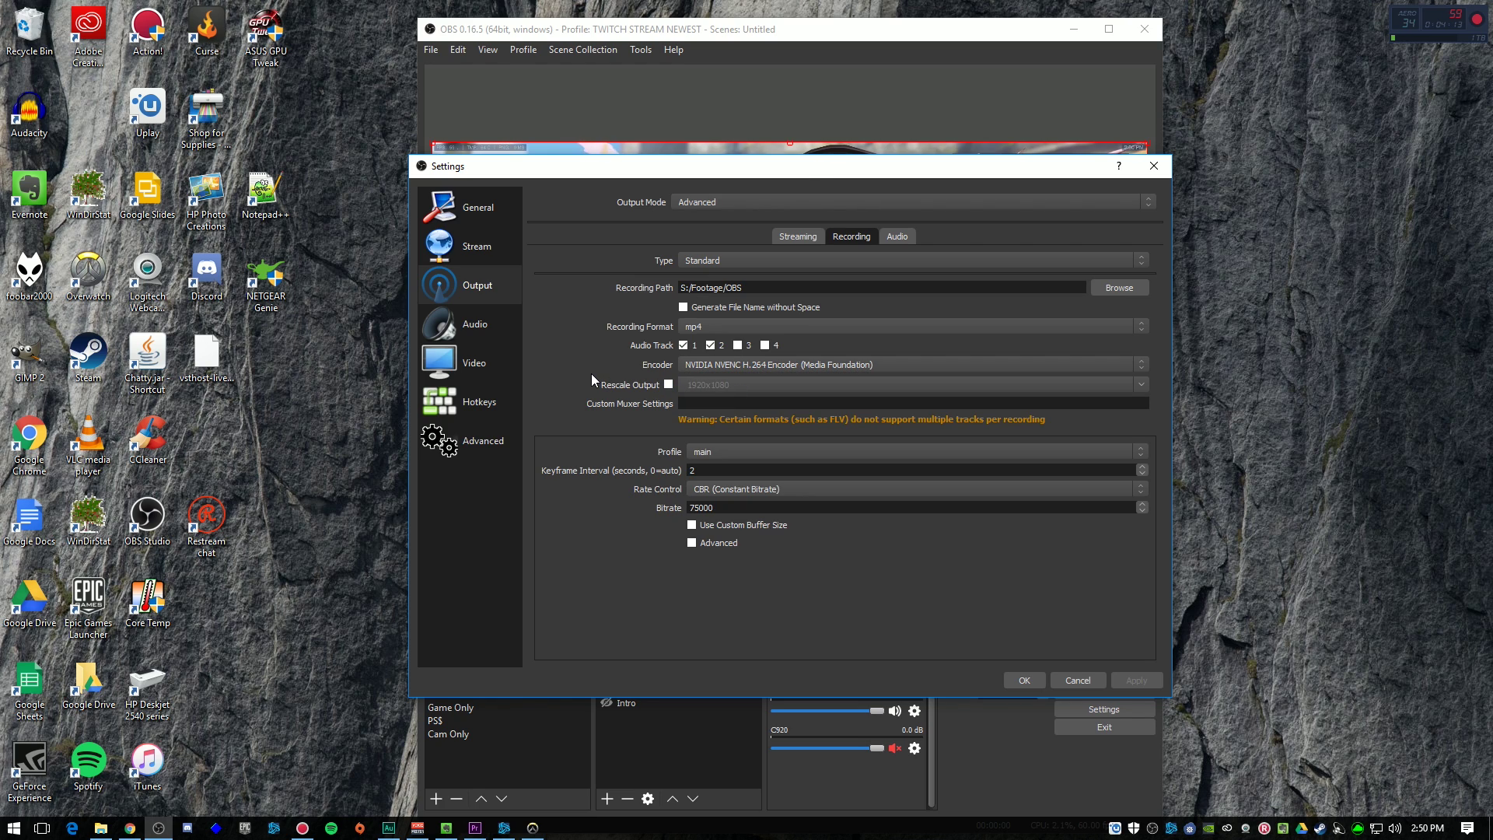
{"action": "left_click", "coordinate": [717, 325]}
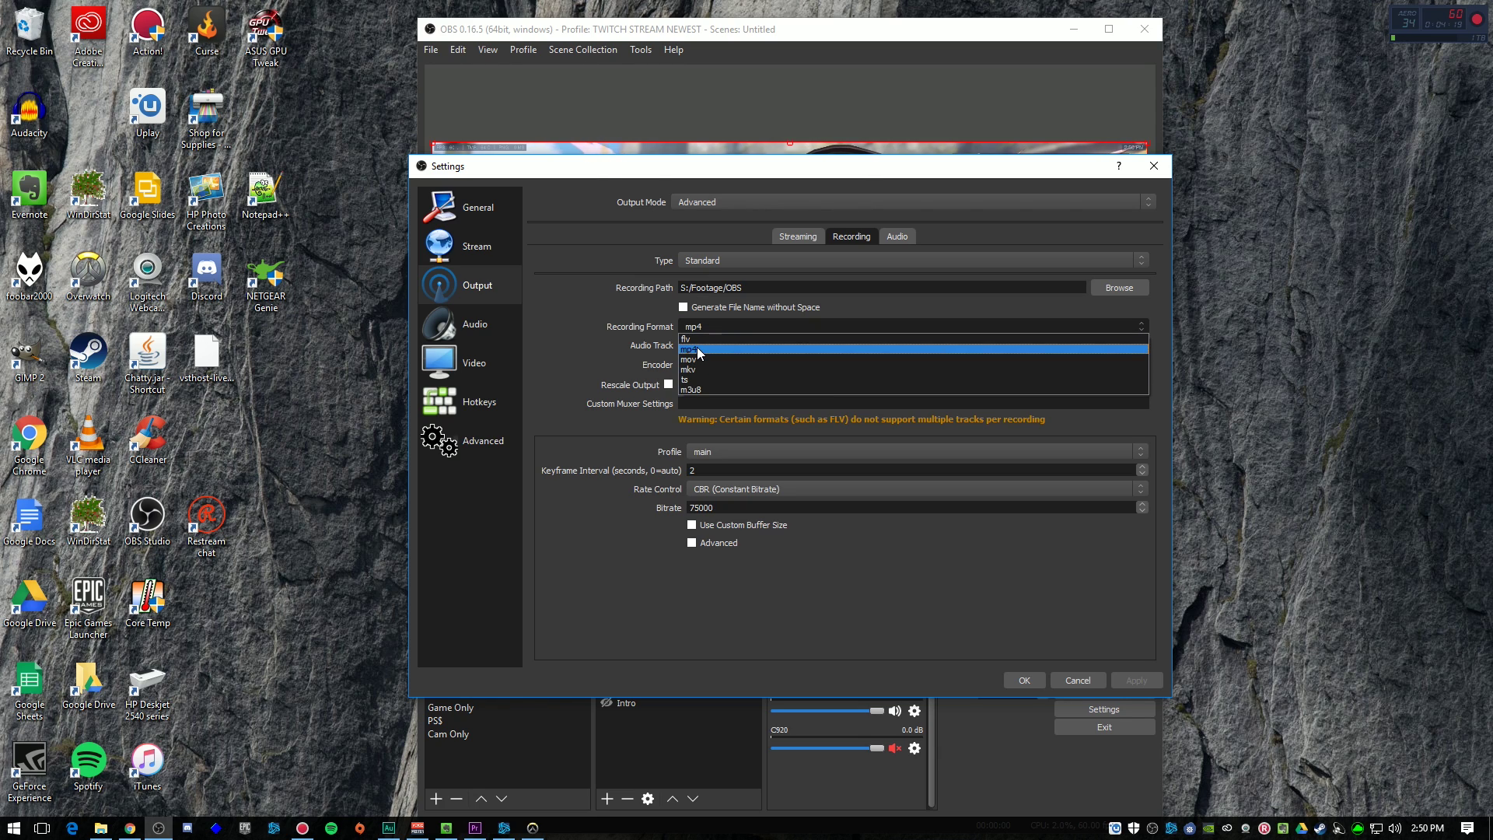
{"action": "left_click", "coordinate": [697, 349]}
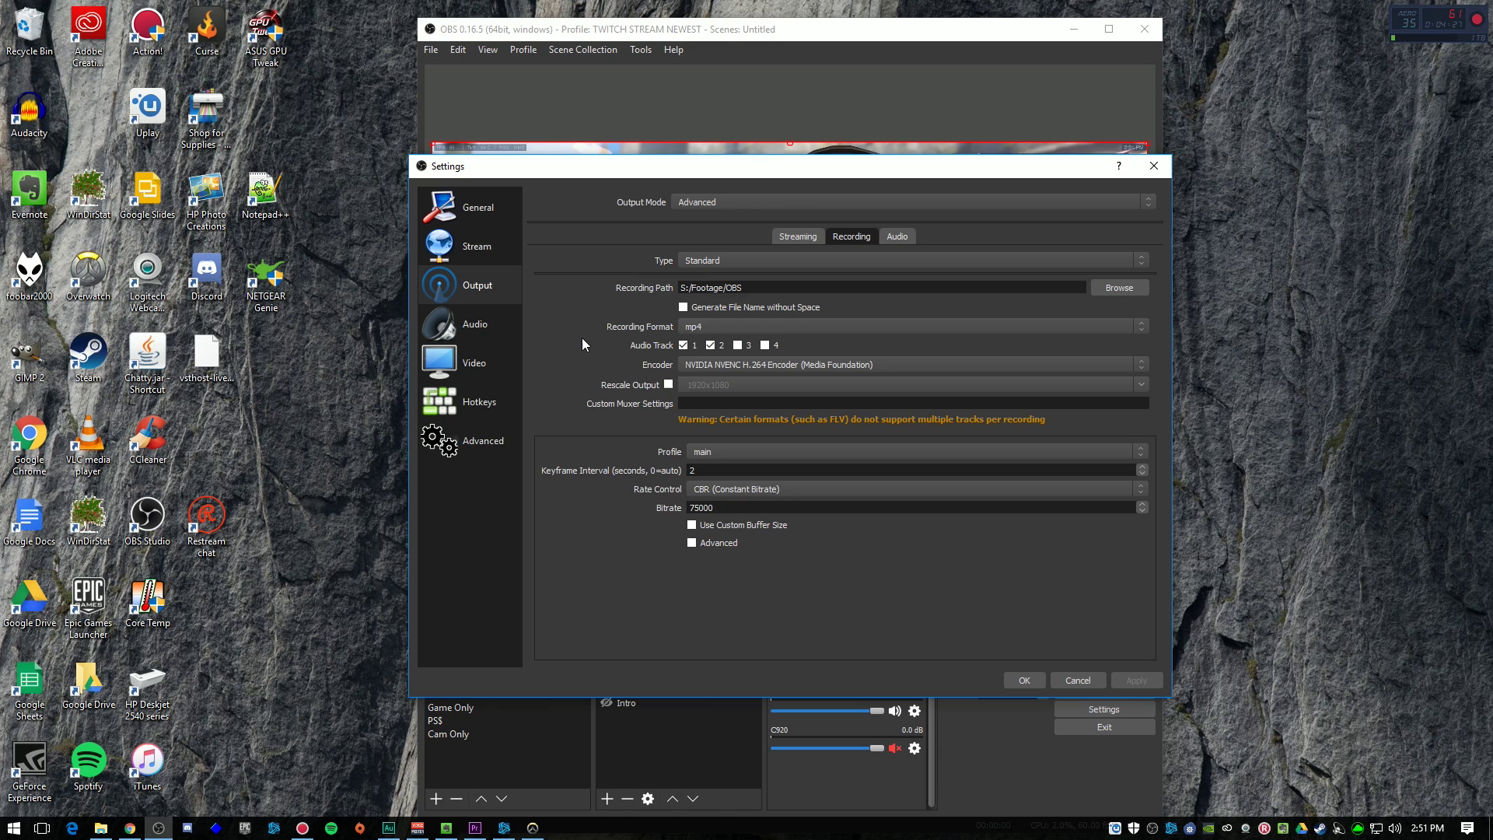
{"action": "left_click", "coordinate": [713, 367]}
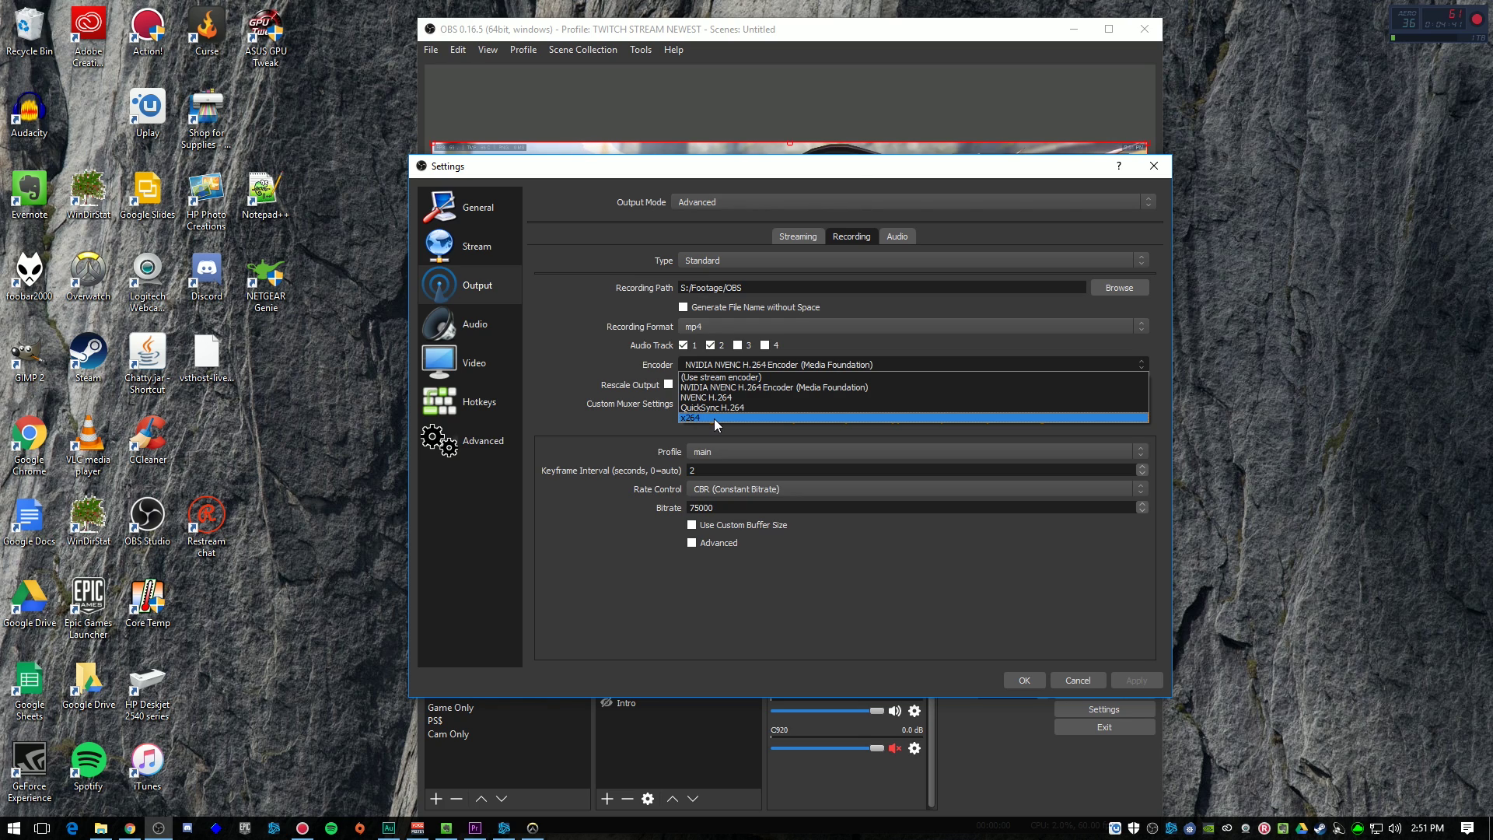
{"action": "left_click", "coordinate": [582, 324]}
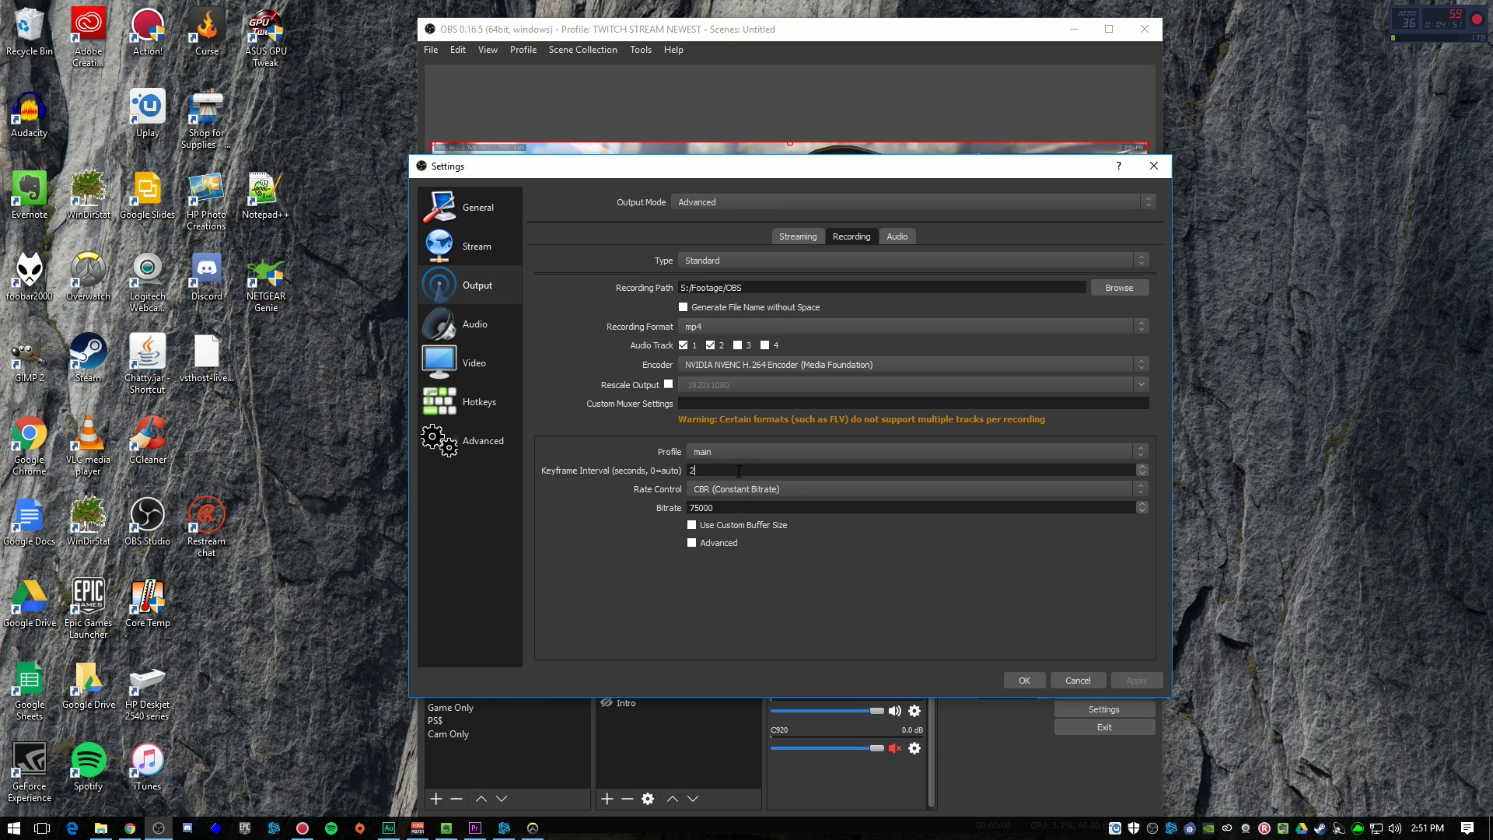
{"action": "left_click", "coordinate": [720, 488]}
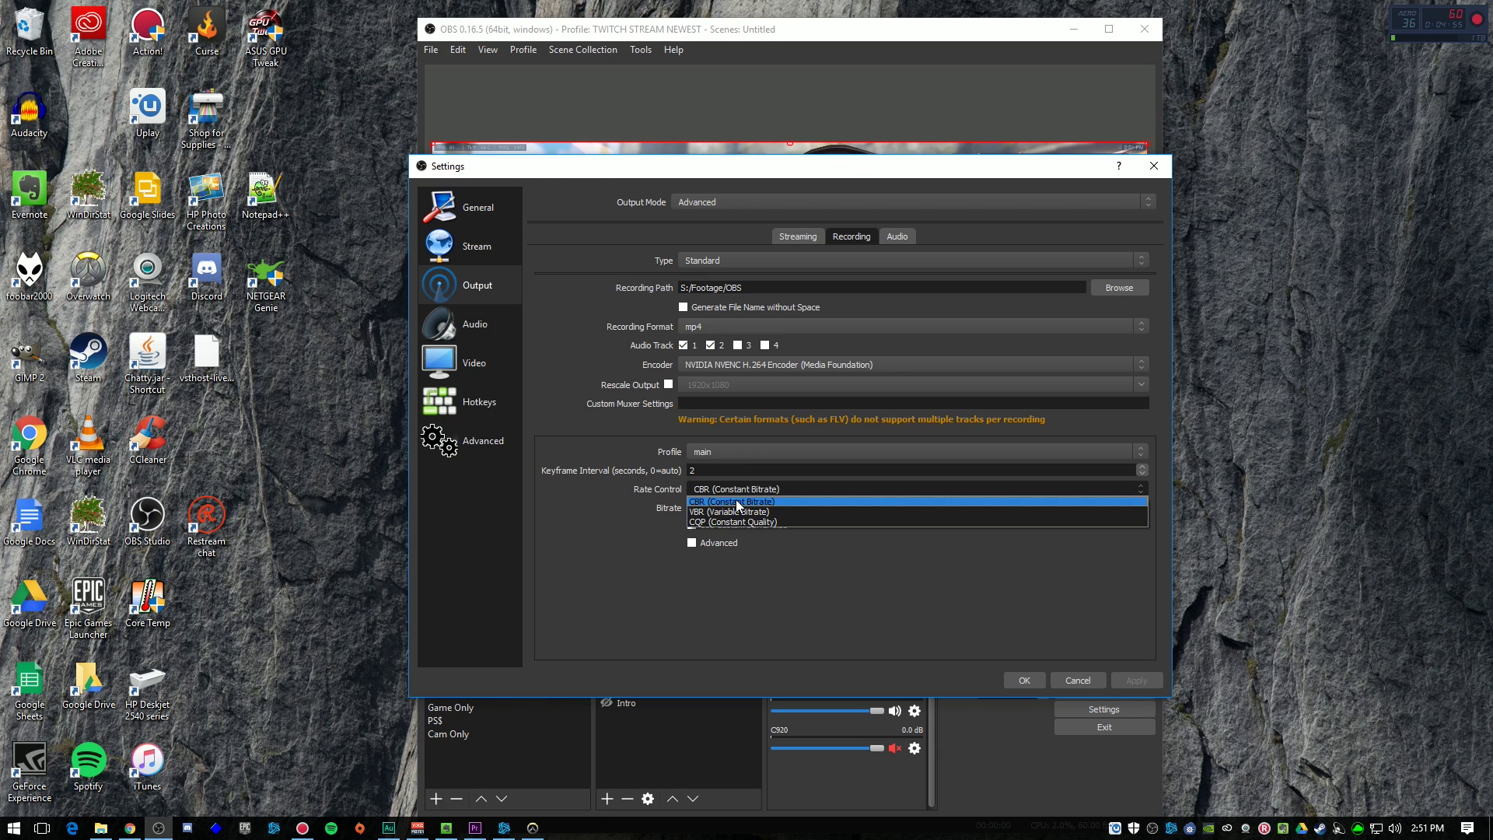
{"action": "left_click", "coordinate": [736, 500]}
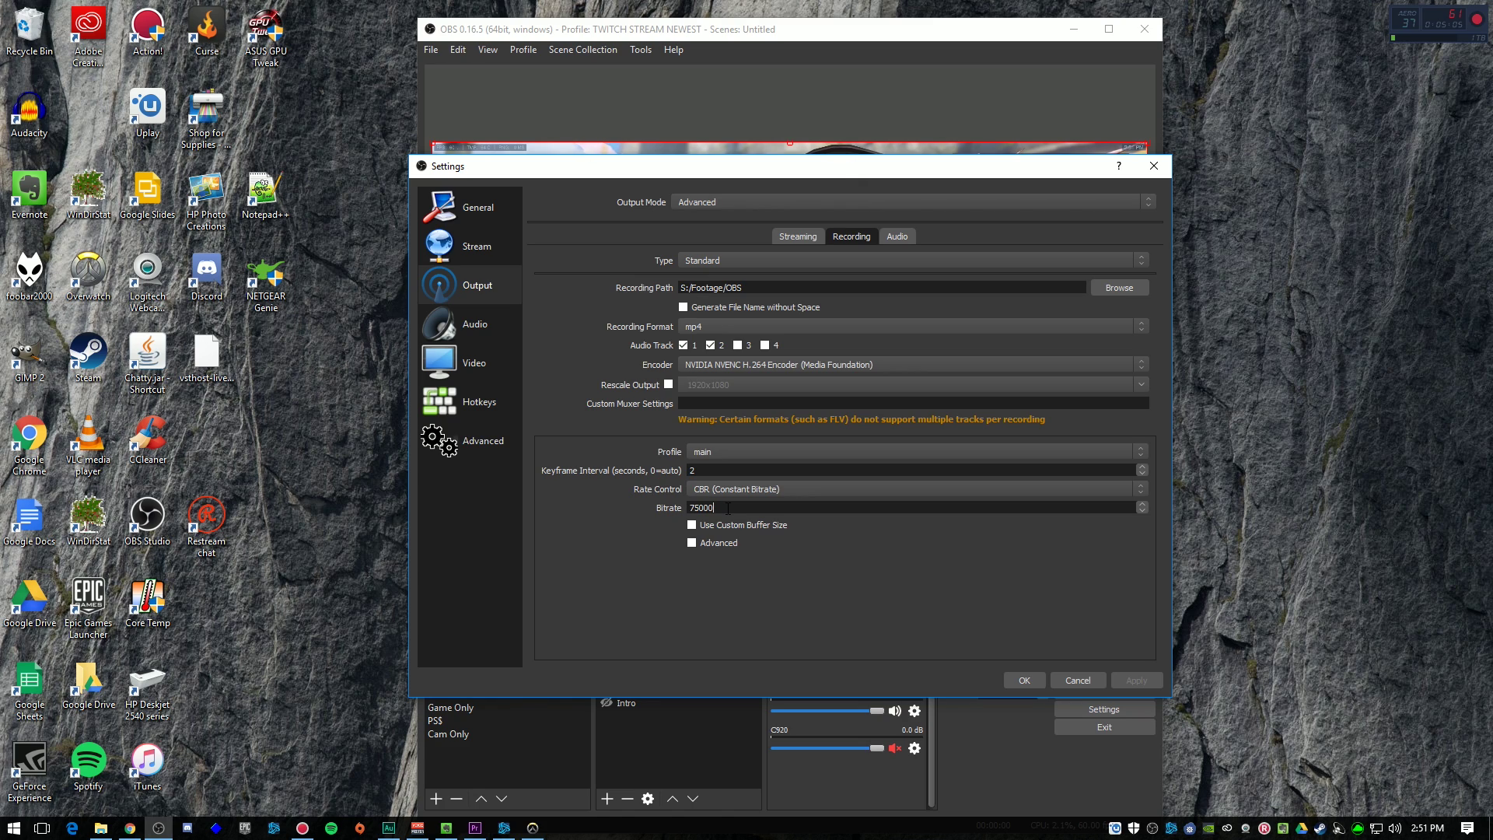
Step: Leave the 75000 recording bitrate and show the Audio page with 48khz stereo devices
{"action": "left_click", "coordinate": [723, 507]}
{"action": "left_click", "coordinate": [469, 322]}
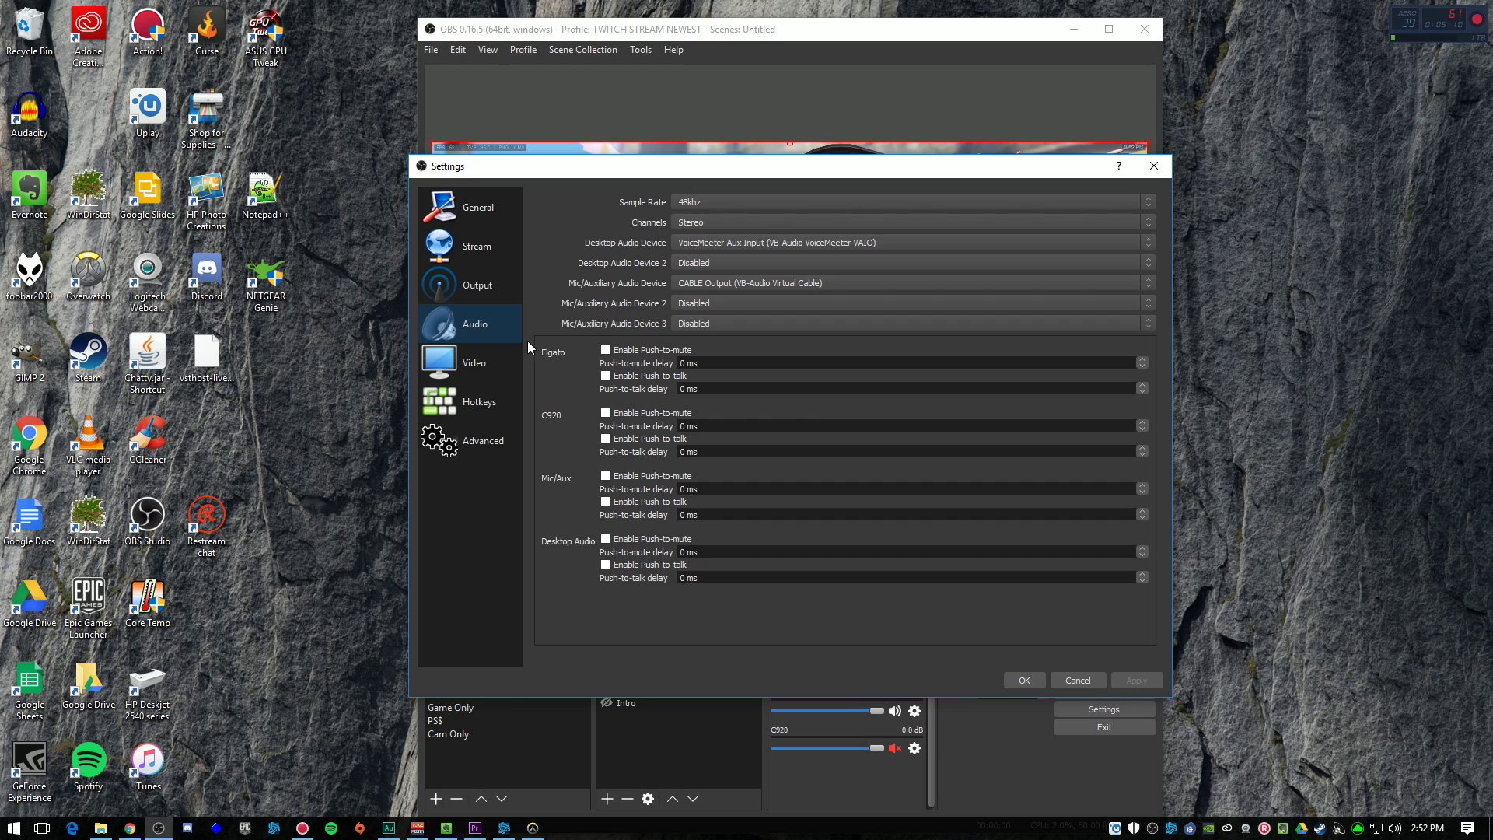
Step: Show the Video page: 1920x1080 base and output resolution, Lanczos filter, 60 FPS
{"action": "left_click", "coordinate": [495, 295]}
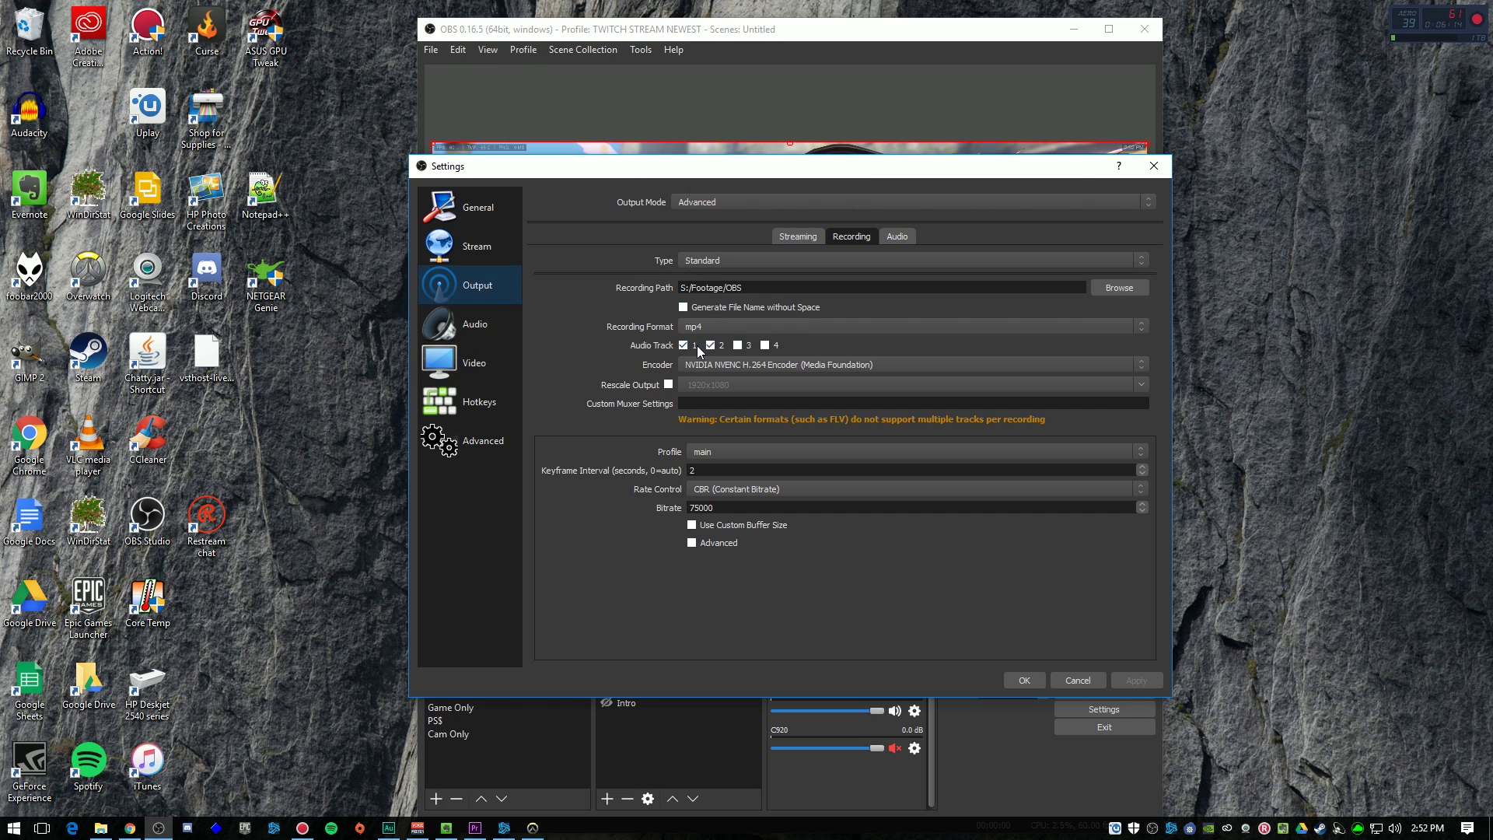
{"action": "key", "text": "Down"}
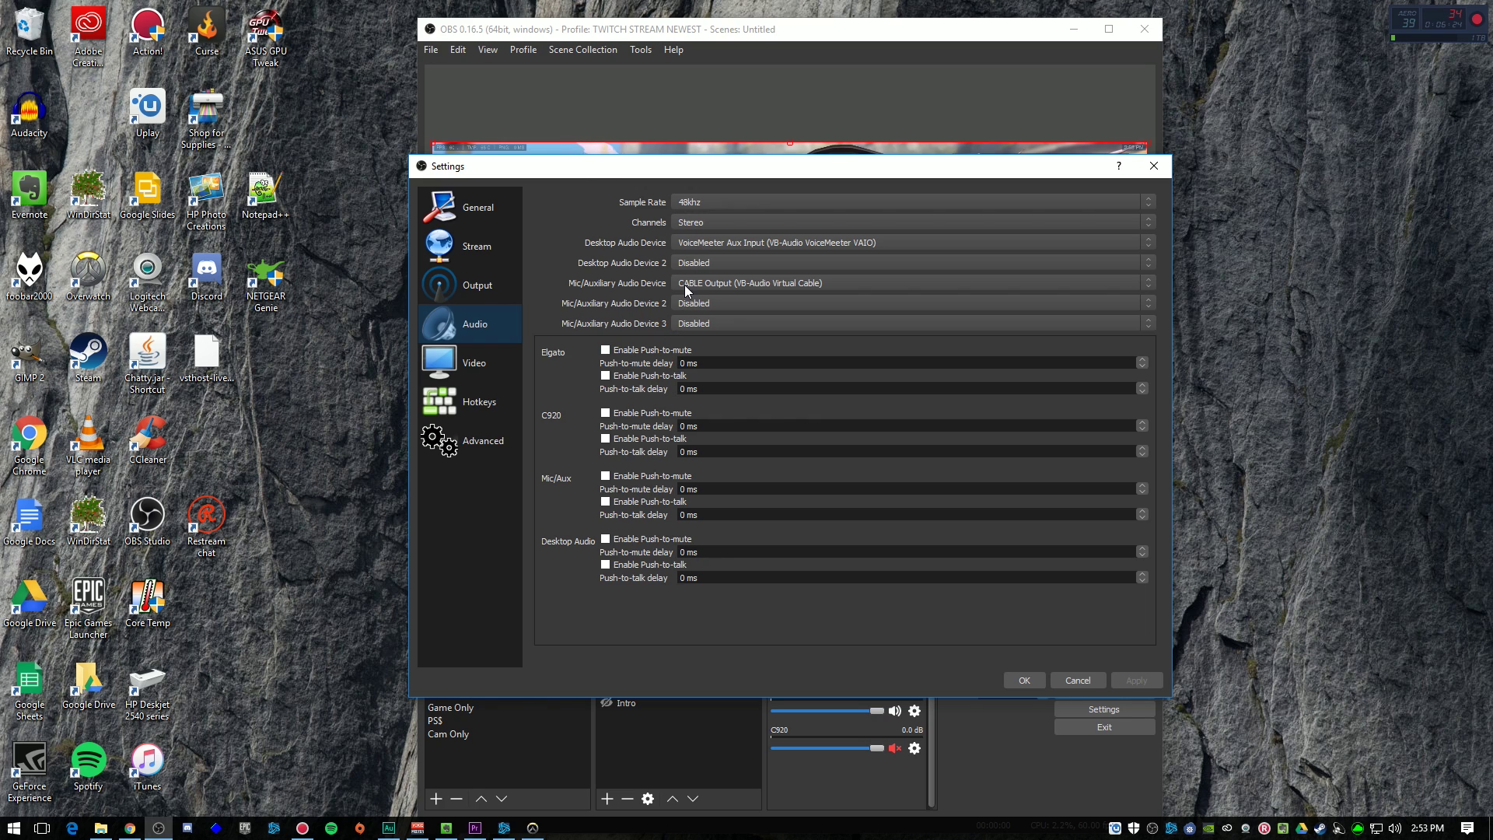
{"action": "left_click", "coordinate": [483, 364]}
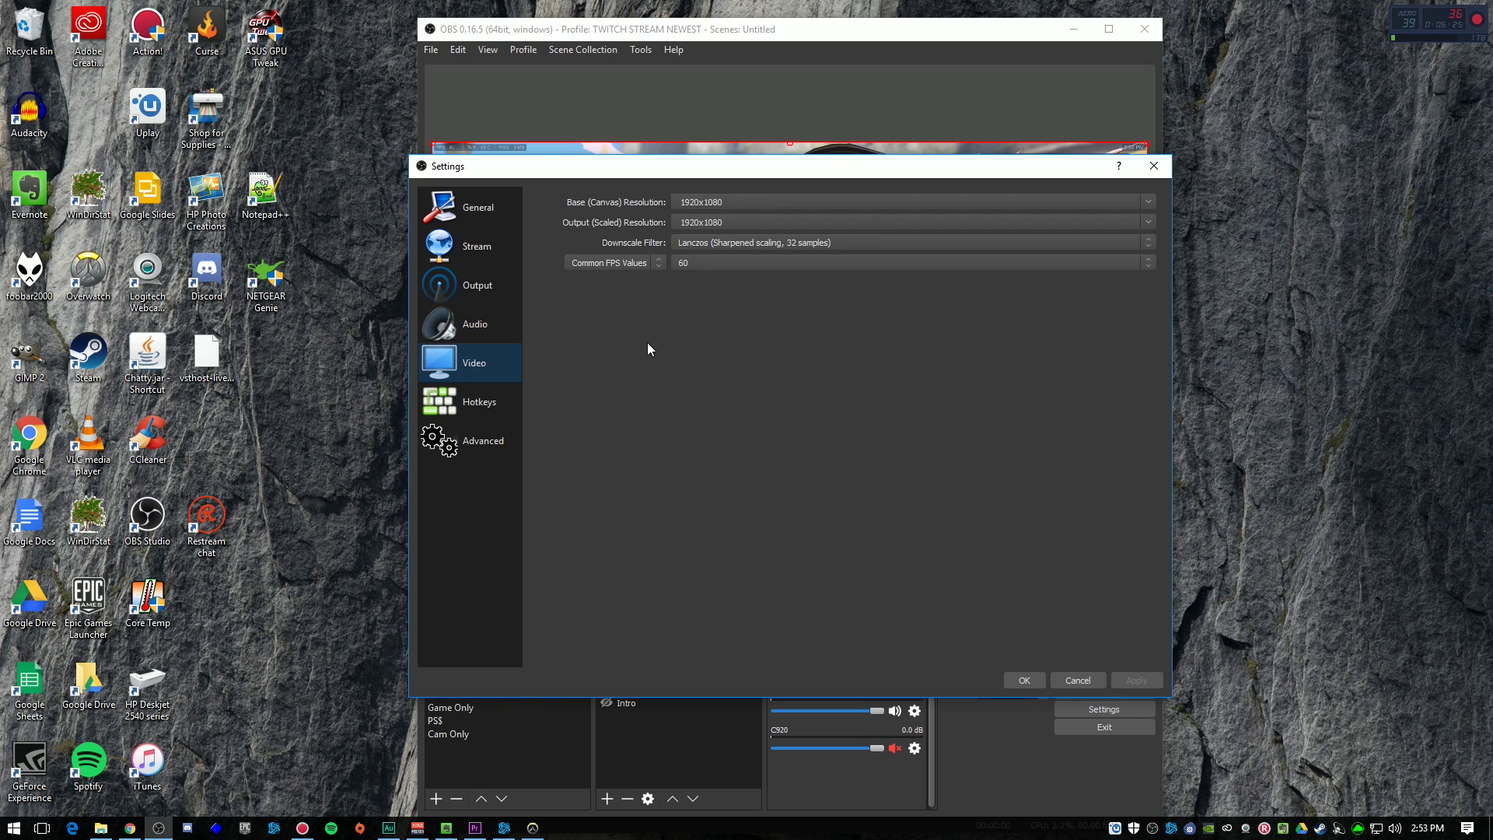
Step: Keep Lanczos as the downscale filter and show Hotkeys, with F12 toggling recording
{"action": "left_click", "coordinate": [708, 243]}
{"action": "left_click", "coordinate": [705, 274]}
{"action": "left_click", "coordinate": [470, 402]}
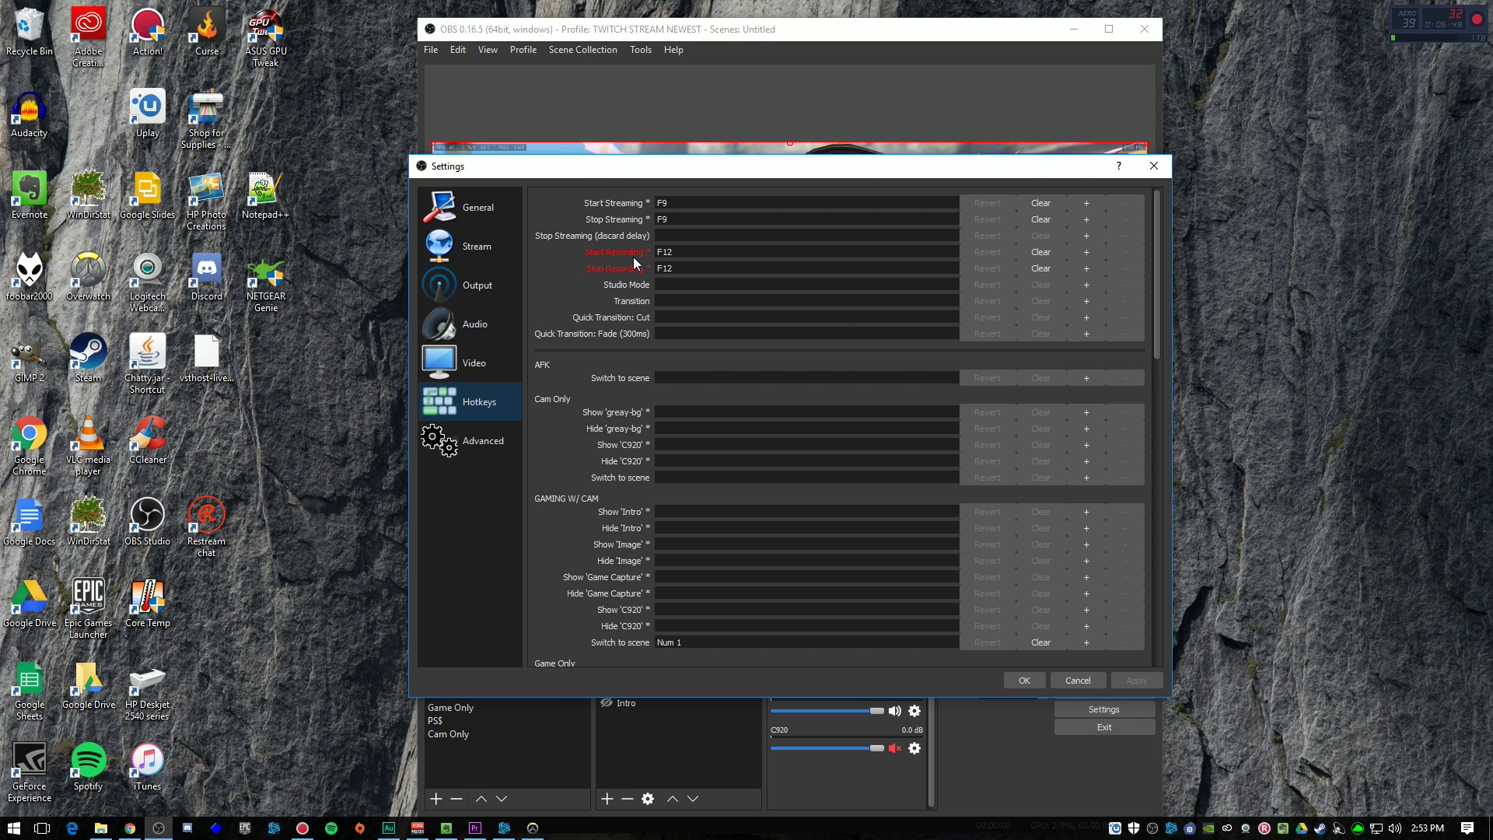
Step: Show the Advanced page with Normal priority, Direct3D 11 renderer and NV12 color format
{"action": "mouse_move", "coordinate": [635, 263]}
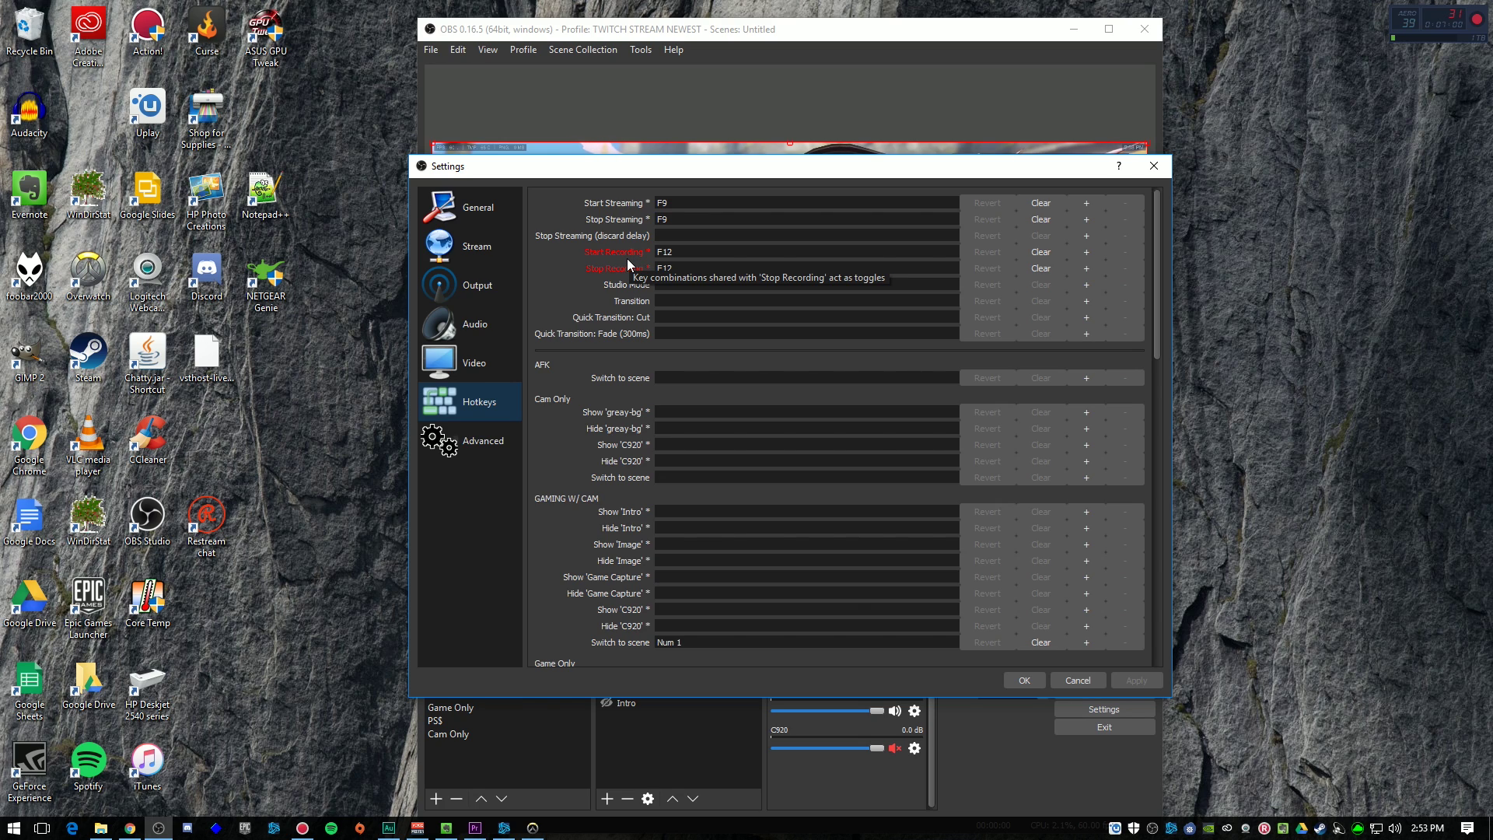
{"action": "left_click", "coordinate": [484, 453]}
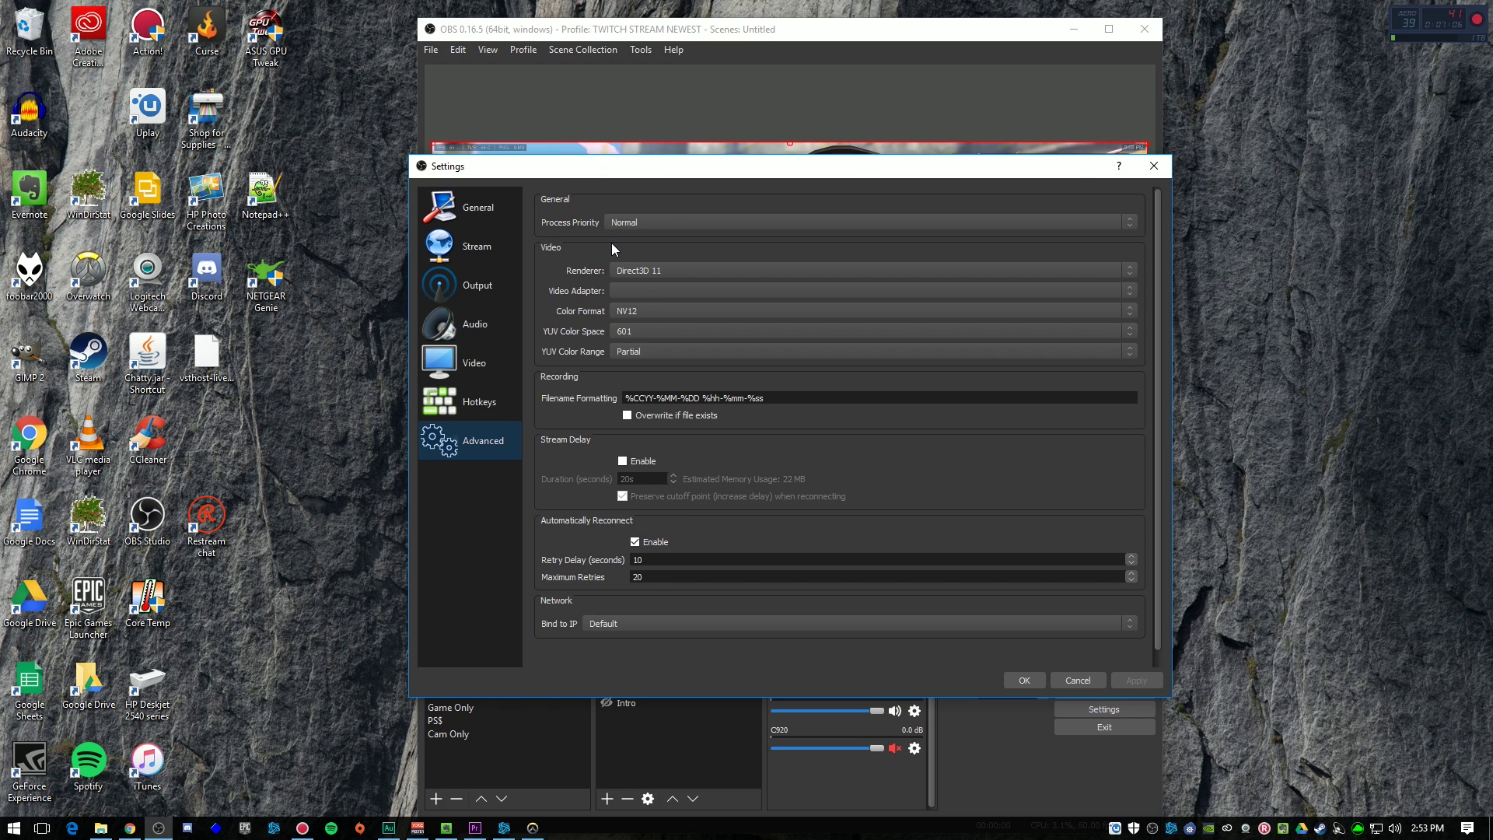
Step: Cancel Settings to return to the GAMING W/ CAM scene previewing Overwatch
{"action": "left_click", "coordinate": [1078, 680]}
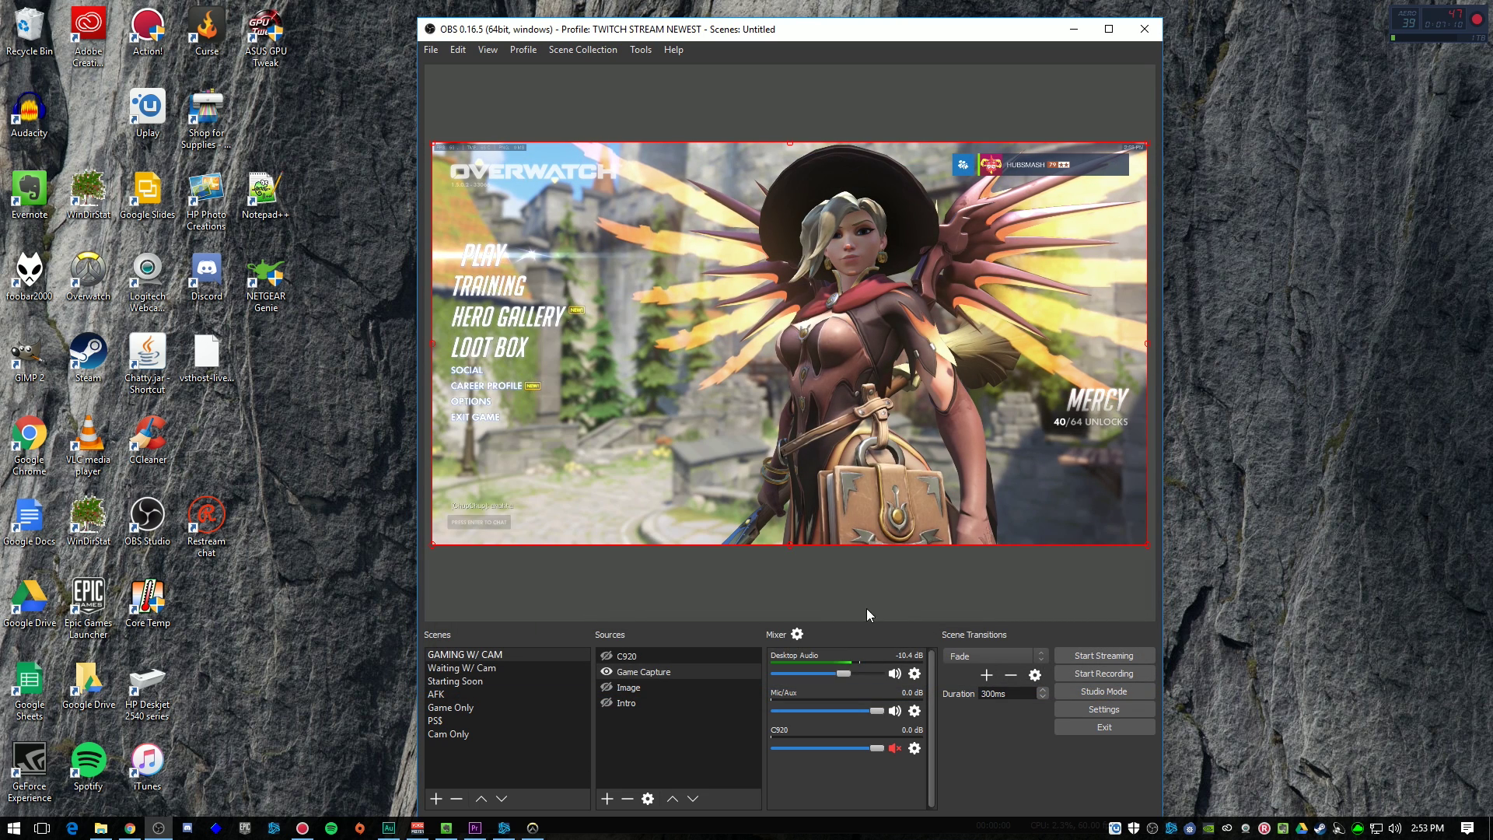